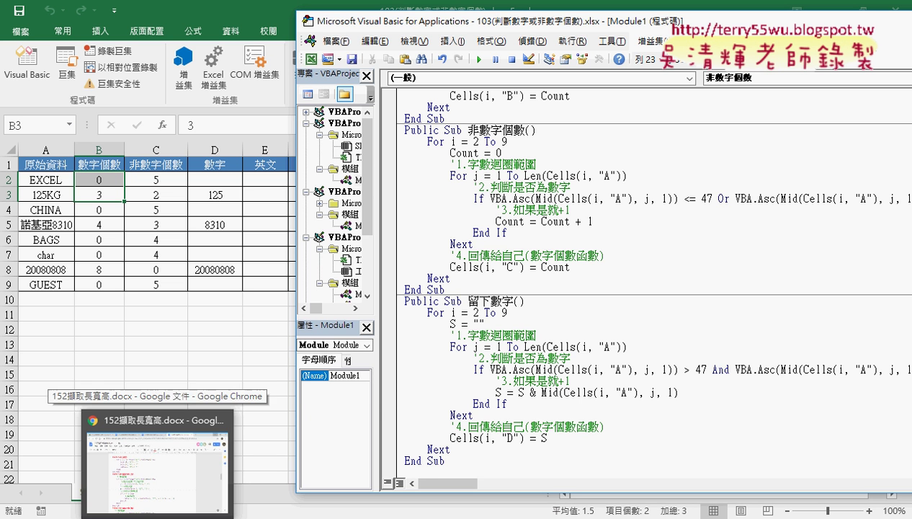
- Switch to the Chrome tab with the 103_判斷數字或非數字個數 document
{"action": "left_click", "coordinate": [155, 454]}
{"action": "scroll", "coordinate": [260, 298], "scroll_direction": "up", "scroll_amount": 5}
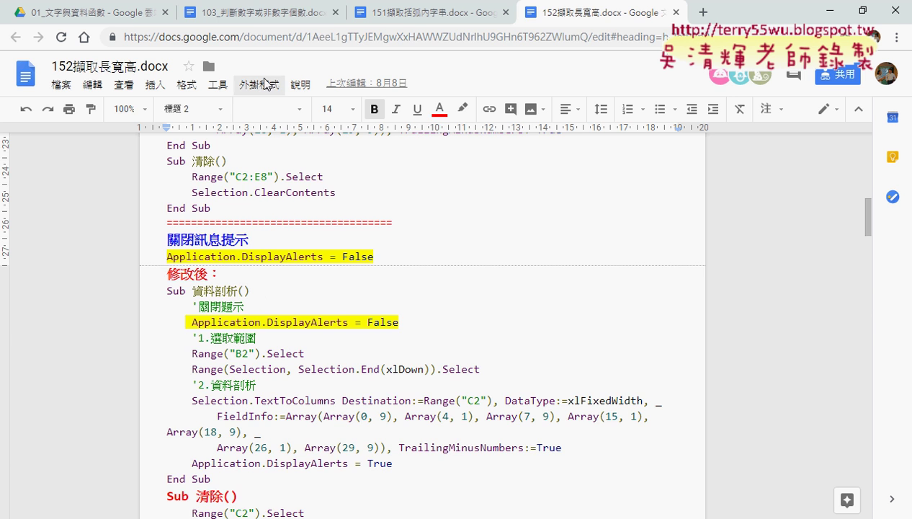
{"action": "left_click", "coordinate": [259, 12]}
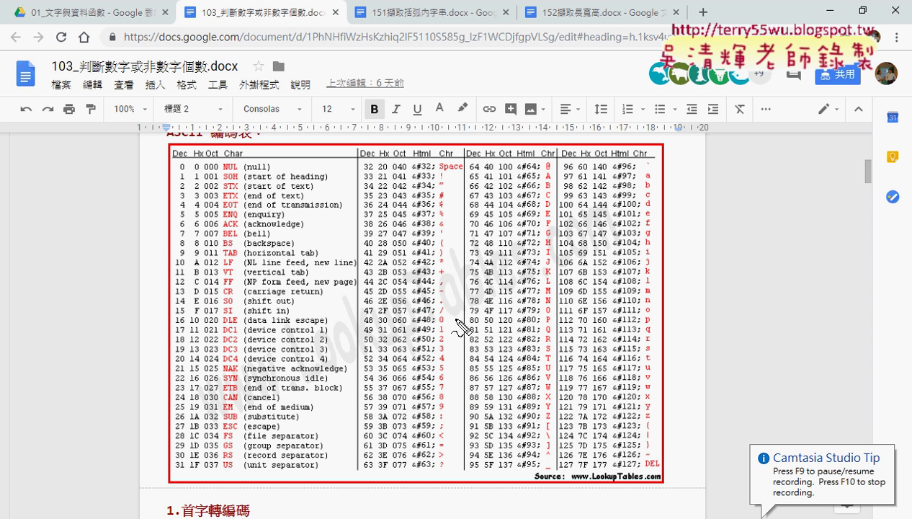
- Mark the ASCII table's digit range (47–57) and letter range (64–91) with the pen, then clear the marks
{"action": "left_click_drag", "start_coordinate": [448, 315], "coordinate": [353, 315]}
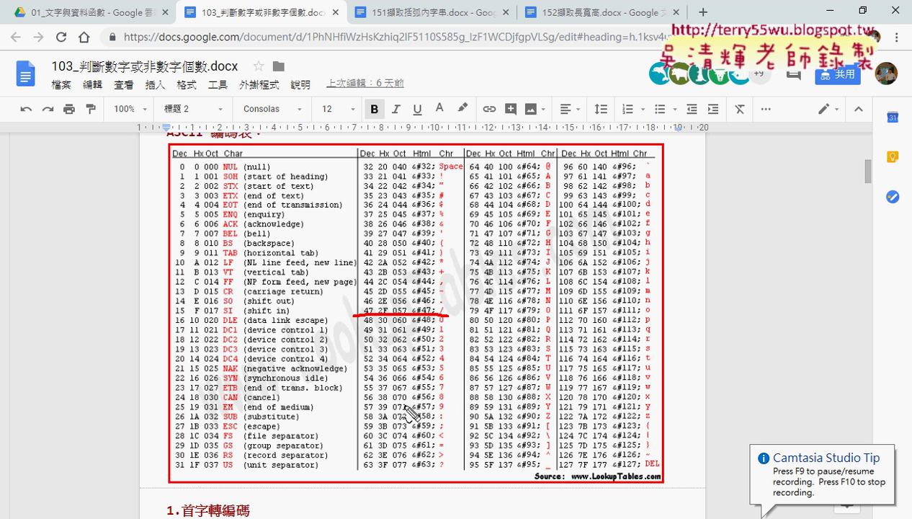
{"action": "left_click_drag", "start_coordinate": [444, 410], "coordinate": [348, 410]}
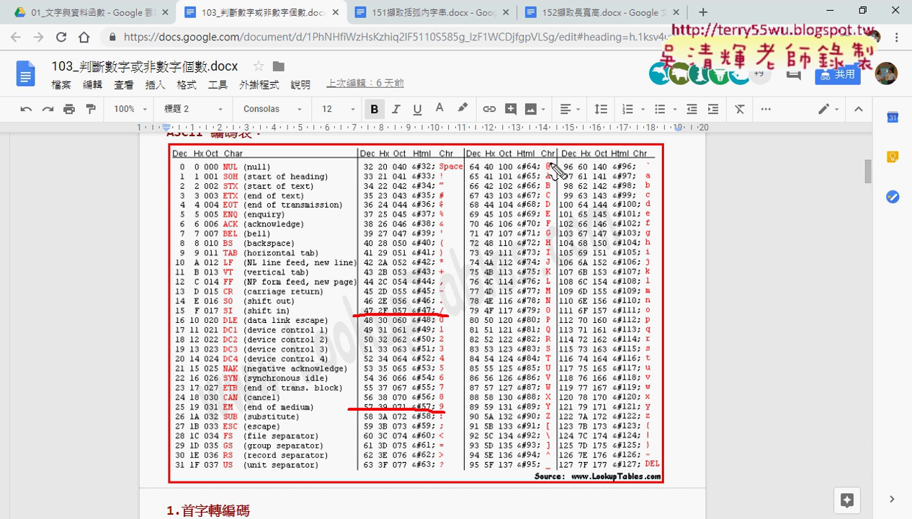
{"action": "left_click_drag", "start_coordinate": [551, 170], "coordinate": [467, 180]}
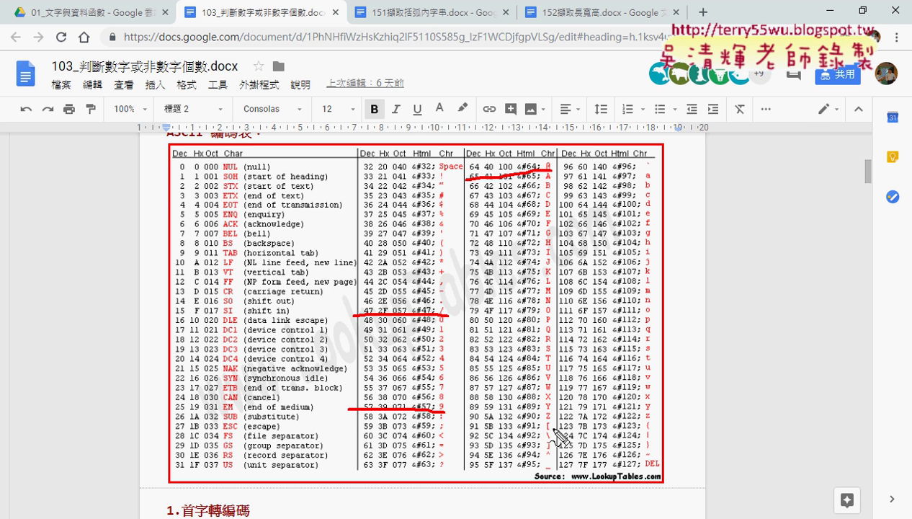
{"action": "left_click_drag", "start_coordinate": [552, 416], "coordinate": [467, 418]}
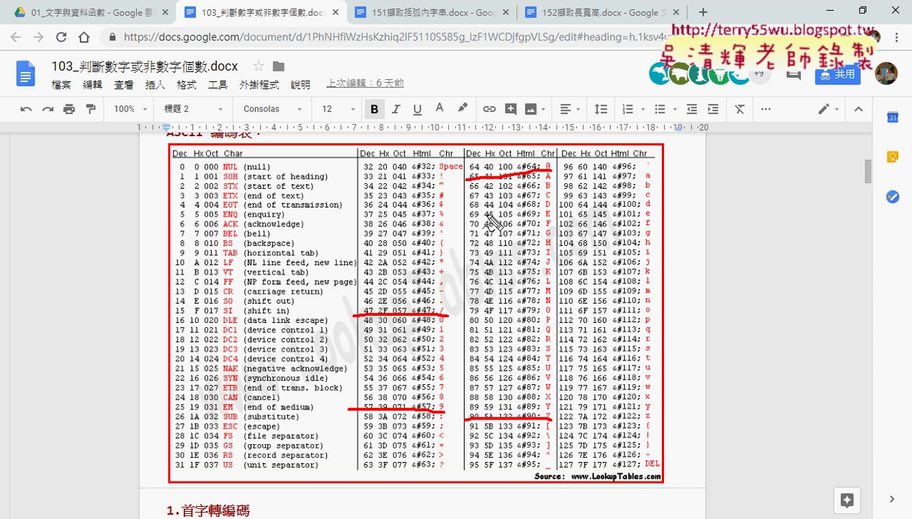
{"action": "left_click_drag", "start_coordinate": [490, 163], "coordinate": [494, 173]}
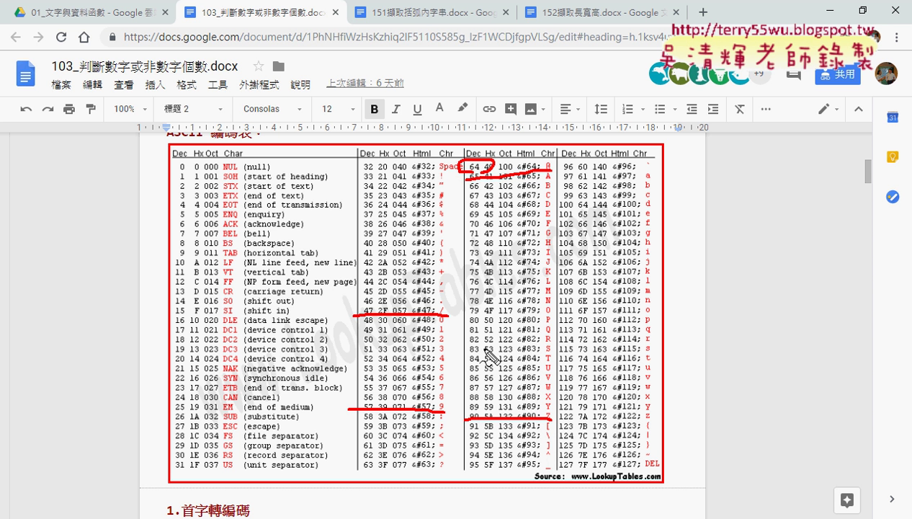
{"action": "mouse_move", "coordinate": [476, 432]}
{"action": "left_mouse_down"}
{"action": "mouse_move", "coordinate": [472, 423]}
{"action": "mouse_move", "coordinate": [479, 433]}
{"action": "left_mouse_up"}
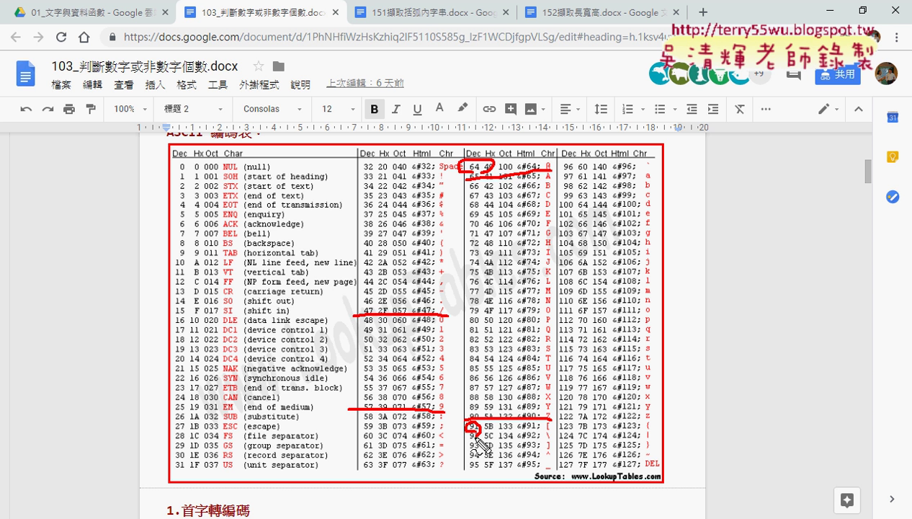
{"action": "key", "text": "Escape"}
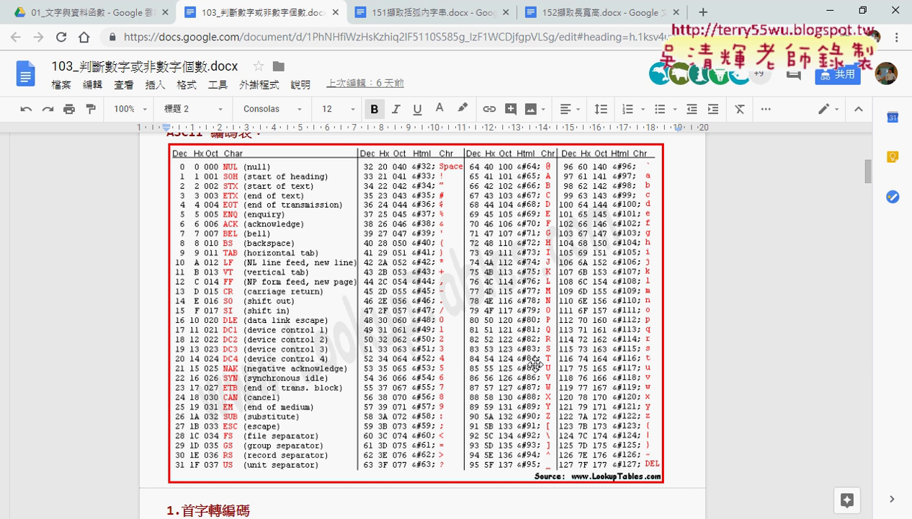
- Paste a copy of the 留下數字 procedure at the end of Module1
{"action": "left_click", "coordinate": [827, 10]}
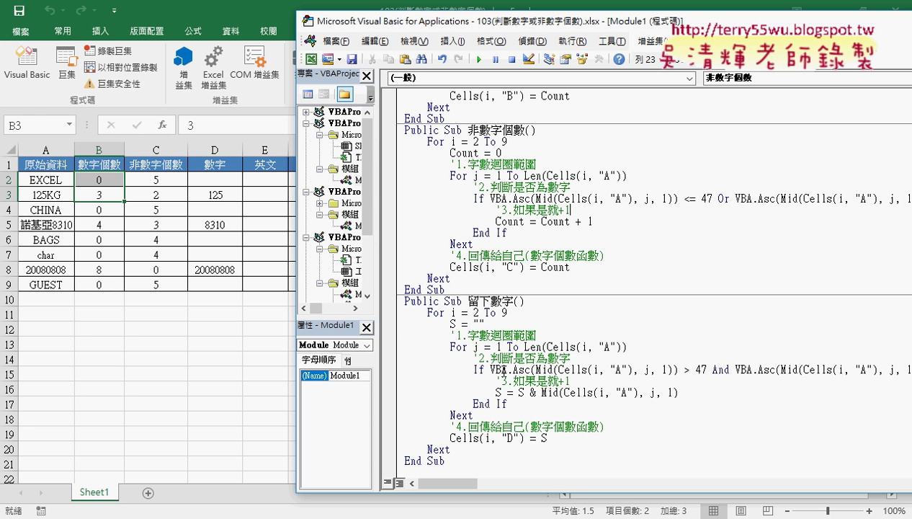
{"action": "mouse_move", "coordinate": [451, 461]}
{"action": "left_mouse_down"}
{"action": "mouse_move", "coordinate": [440, 461]}
{"action": "mouse_move", "coordinate": [405, 301]}
{"action": "left_mouse_up"}
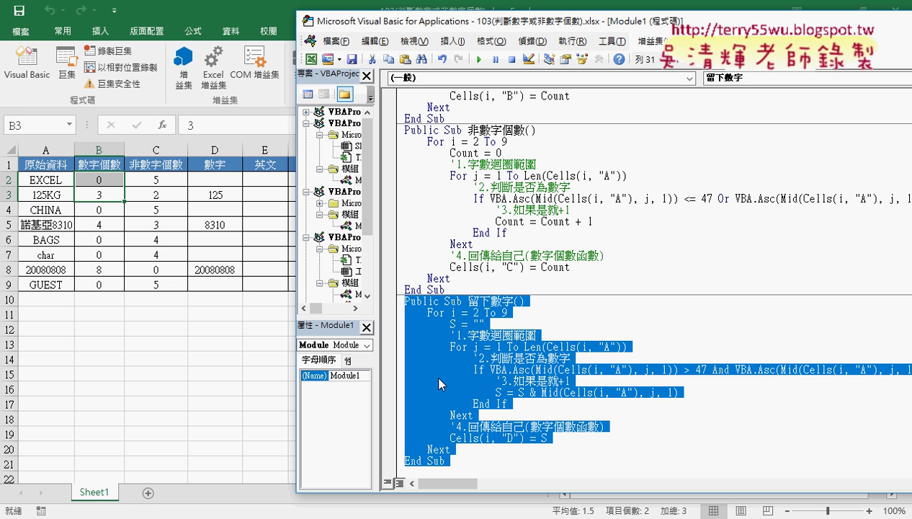
{"action": "key", "text": "ctrl+End"}
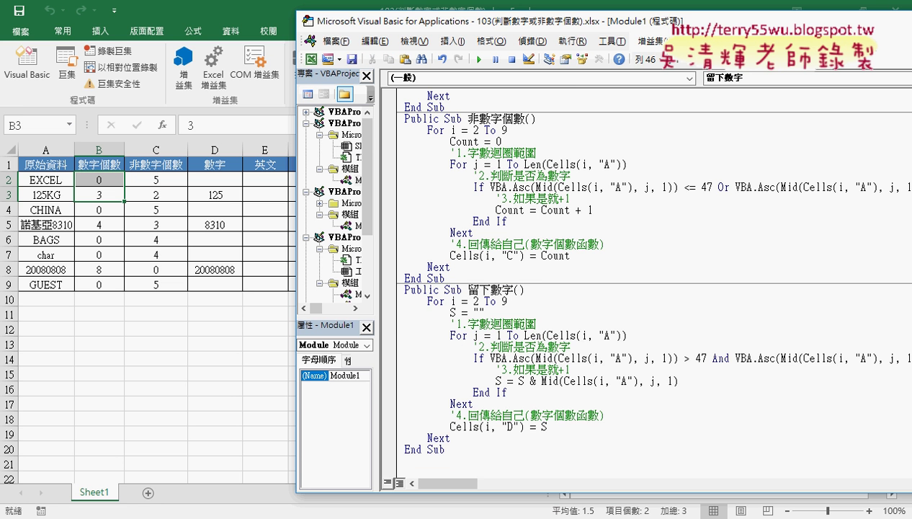
{"action": "key", "text": "ctrl+v"}
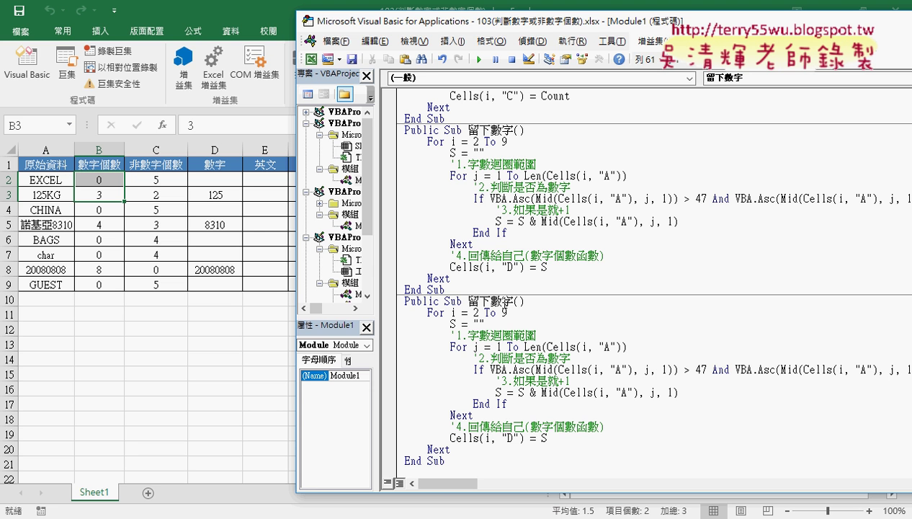
- Rename the copied procedure to 留下英文
{"action": "left_click_drag", "start_coordinate": [514, 301], "coordinate": [491, 302]}
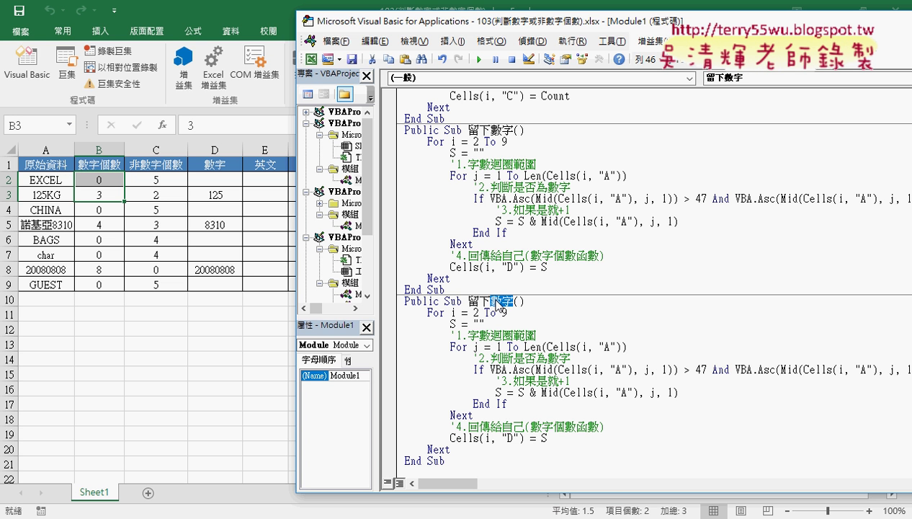
{"action": "type", "text": "e"}
{"action": "key", "text": "BackSpace"}
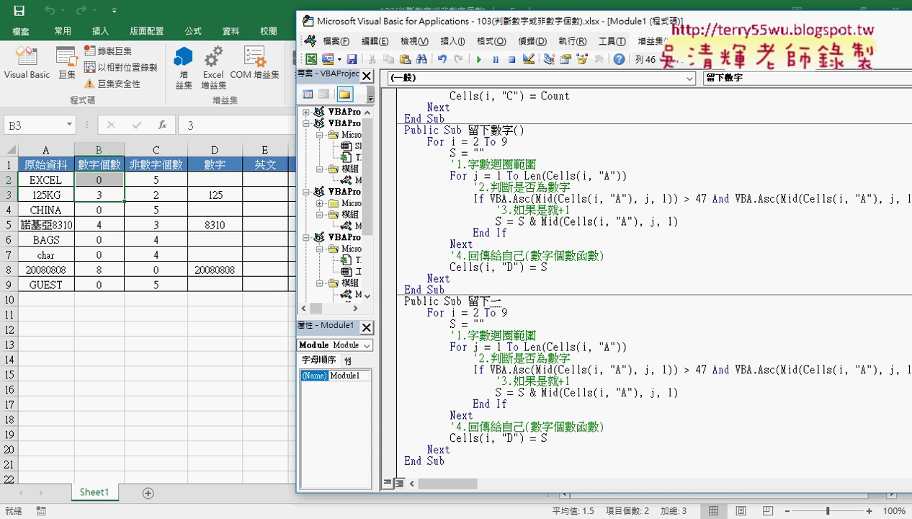
{"action": "type", "text": "應"}
{"action": "type", "text": "英文("}
- Change the 留下英文 code bounds from 47 and 58 to 64 and 91, leaving columns D–F visible
{"action": "left_click_drag", "start_coordinate": [566, 34], "coordinate": [453, 40]}
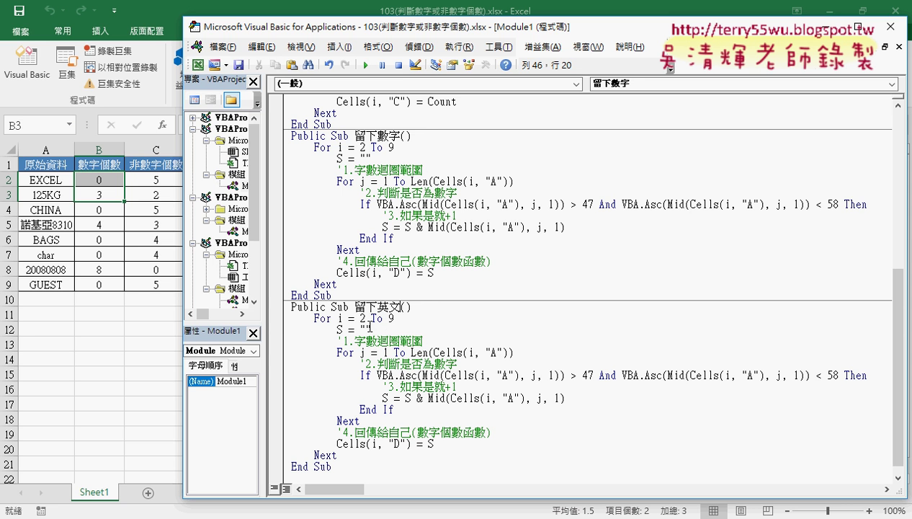
{"action": "double_click", "coordinate": [588, 376]}
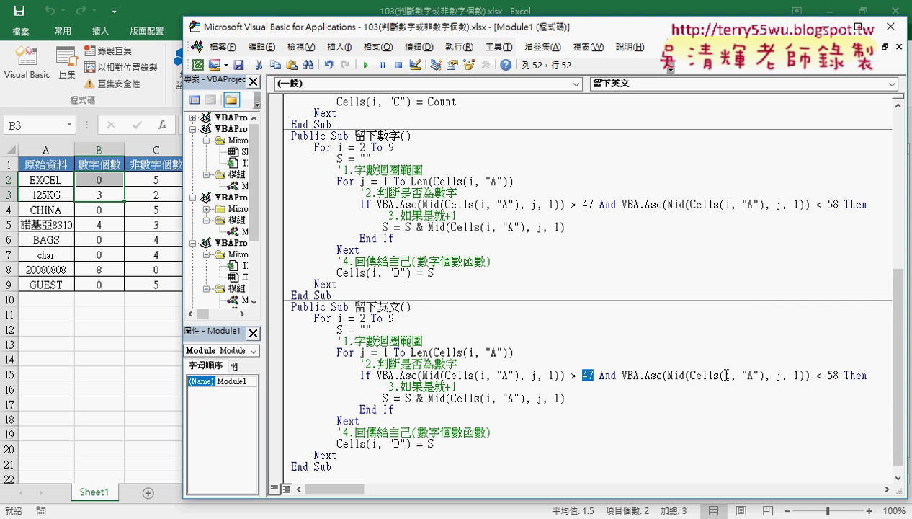
{"action": "type", "text": "64"}
{"action": "left_click", "coordinate": [836, 375]}
{"action": "double_click", "coordinate": [833, 375]}
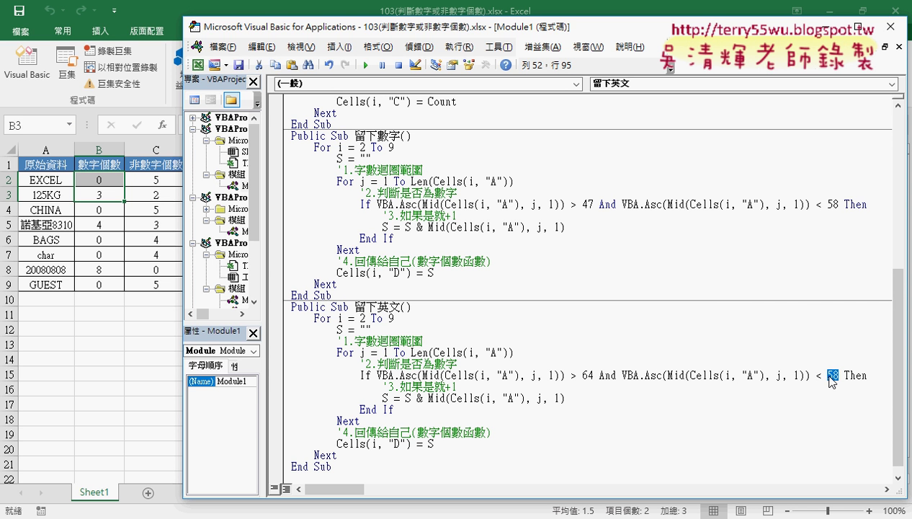
{"action": "type", "text": "91"}
{"action": "mouse_move", "coordinate": [455, 31]}
{"action": "left_mouse_down"}
{"action": "mouse_move", "coordinate": [591, 32]}
{"action": "mouse_move", "coordinate": [552, 31]}
{"action": "left_mouse_up"}
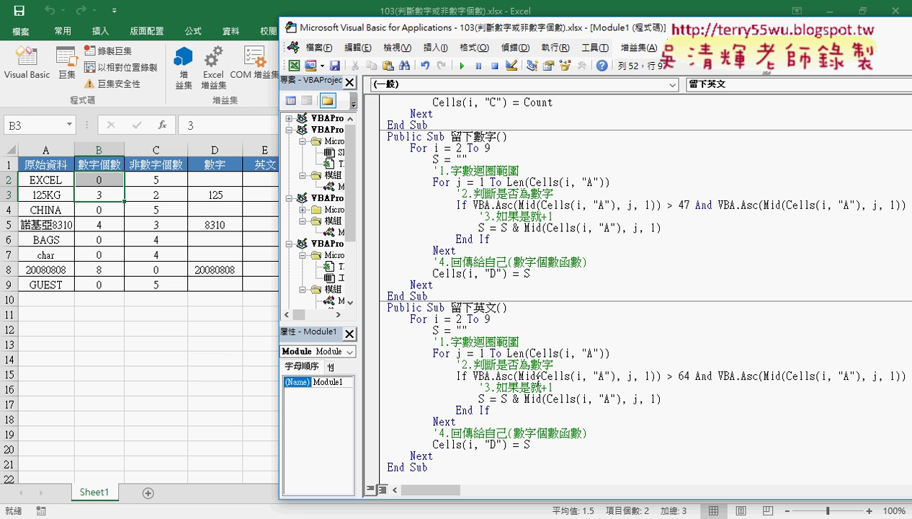
{"action": "left_click_drag", "start_coordinate": [556, 31], "coordinate": [583, 29]}
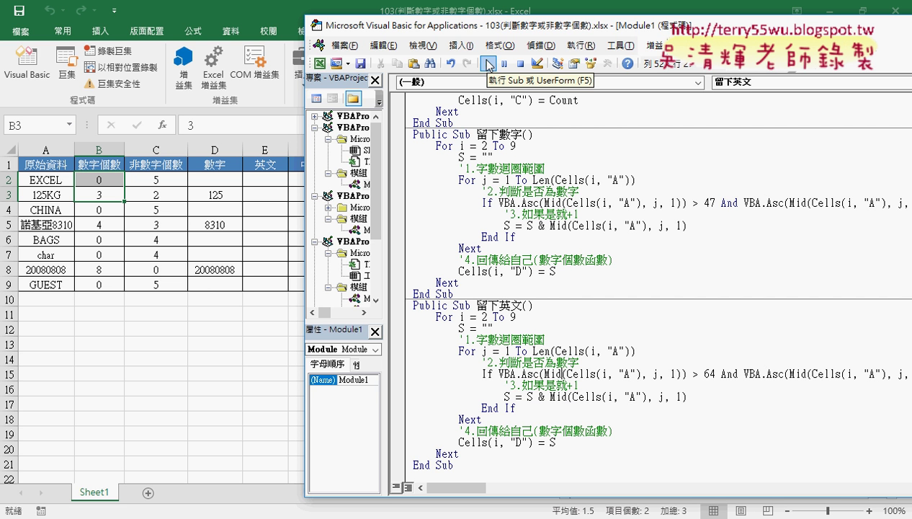
- Run 留下英文, change its output column from D to E, and run it again
{"action": "left_click", "coordinate": [489, 64]}
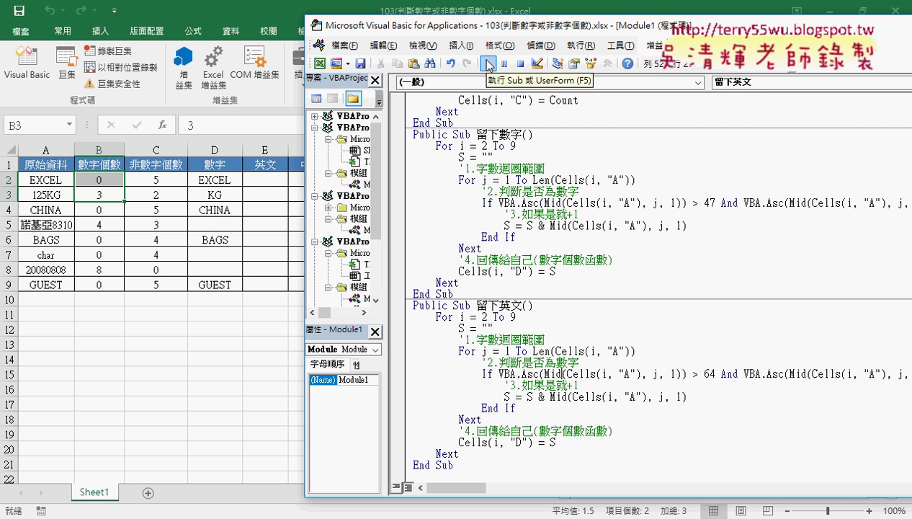
{"action": "left_click_drag", "start_coordinate": [514, 445], "coordinate": [523, 446]}
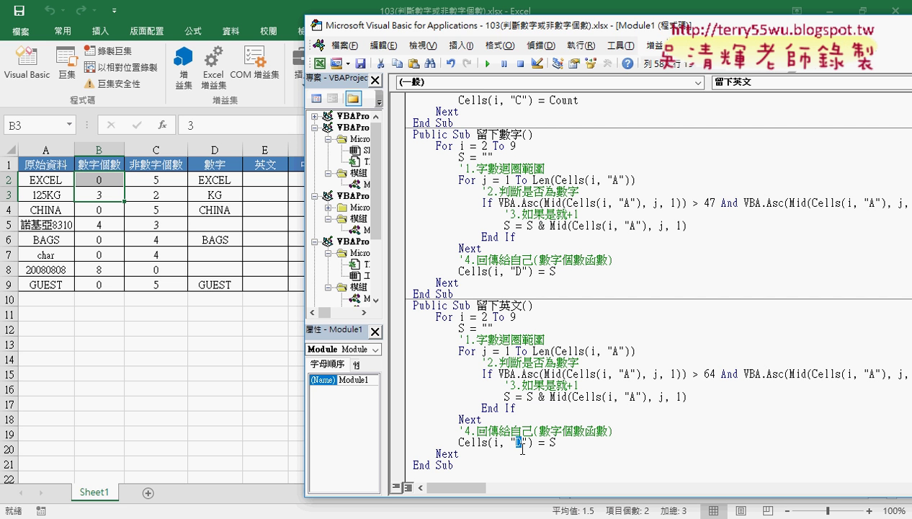
{"action": "type", "text": "E"}
{"action": "left_click", "coordinate": [487, 64]}
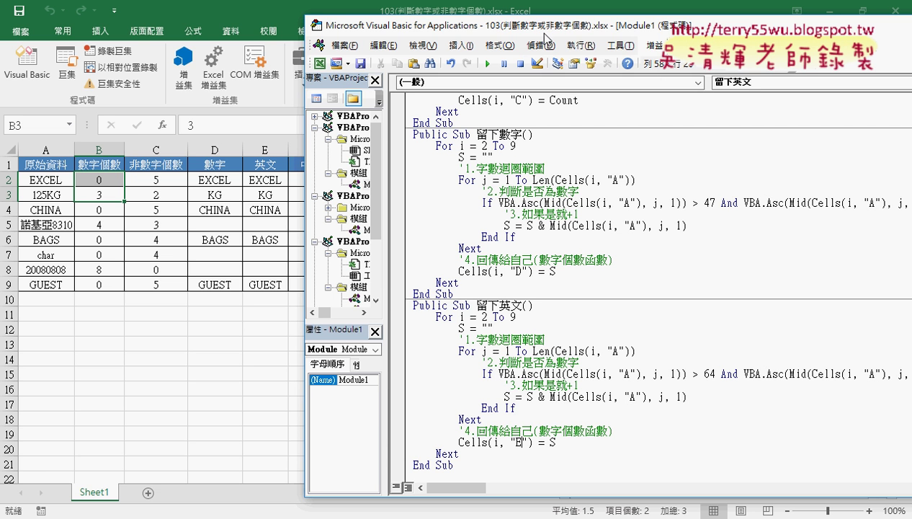
{"action": "left_click_drag", "start_coordinate": [542, 26], "coordinate": [321, 40]}
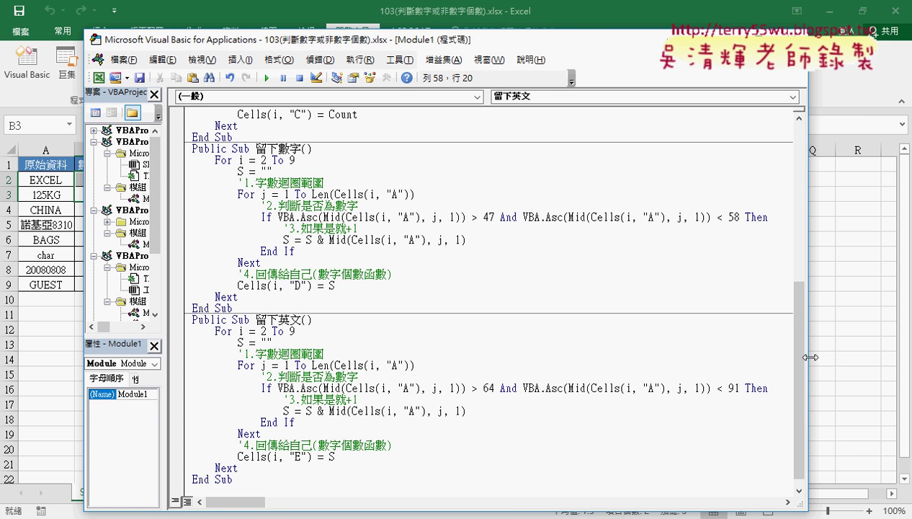
{"action": "left_click_drag", "start_coordinate": [807, 353], "coordinate": [877, 351]}
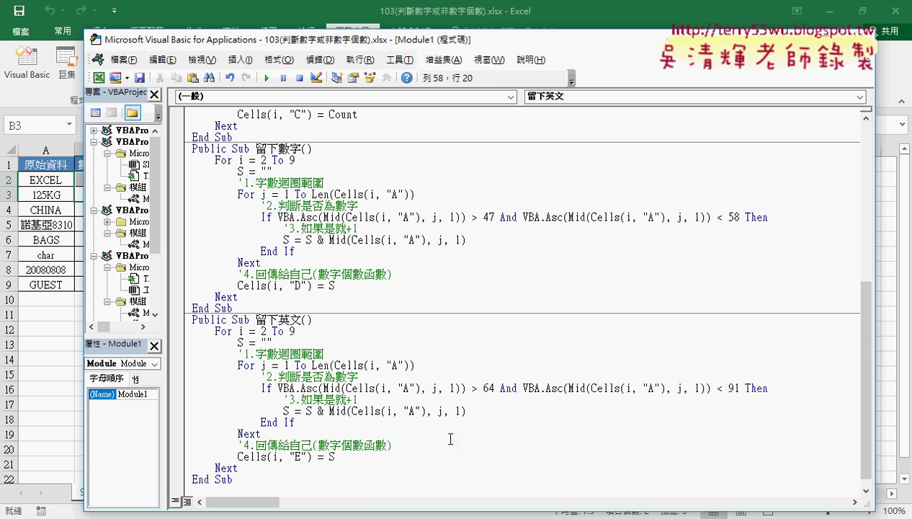
- In the ASCII table, mark the uppercase range between codes 64 and 90
{"action": "left_click", "coordinate": [155, 513]}
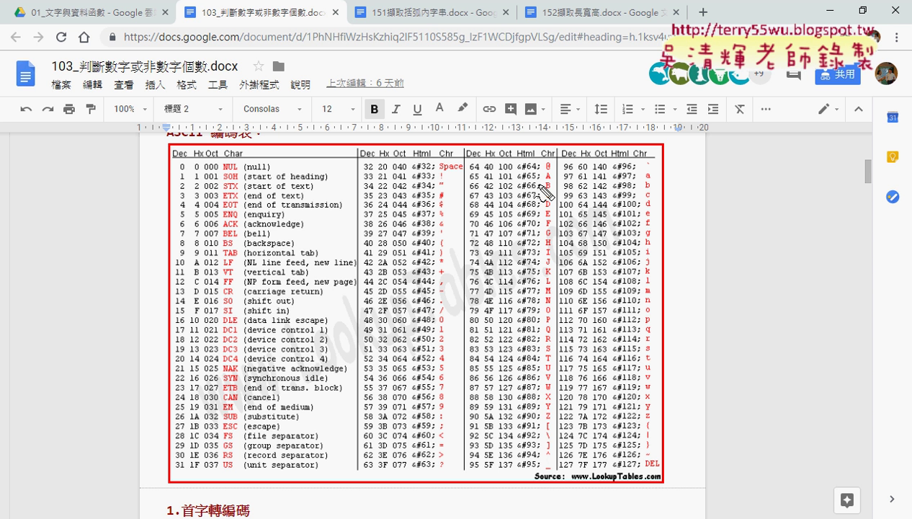
{"action": "left_click_drag", "start_coordinate": [556, 170], "coordinate": [458, 174]}
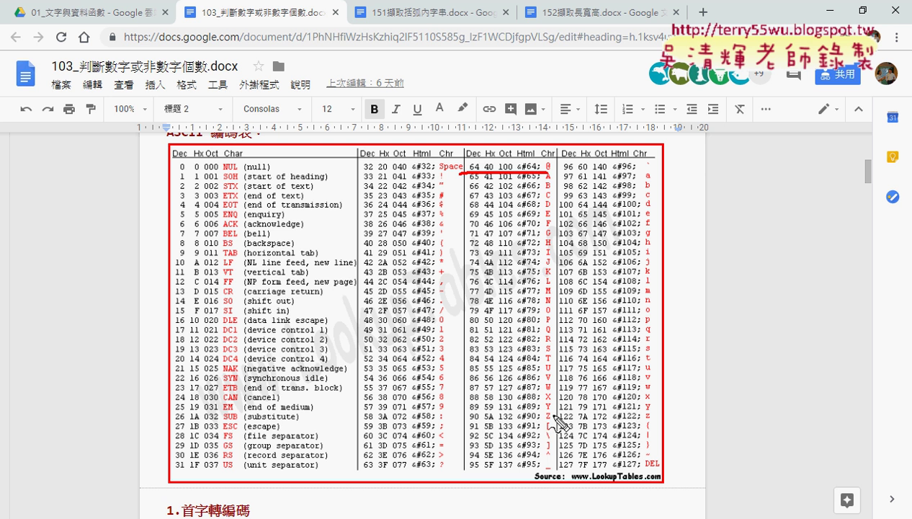
{"action": "left_click_drag", "start_coordinate": [556, 420], "coordinate": [465, 425]}
{"action": "left_click_drag", "start_coordinate": [454, 175], "coordinate": [465, 251]}
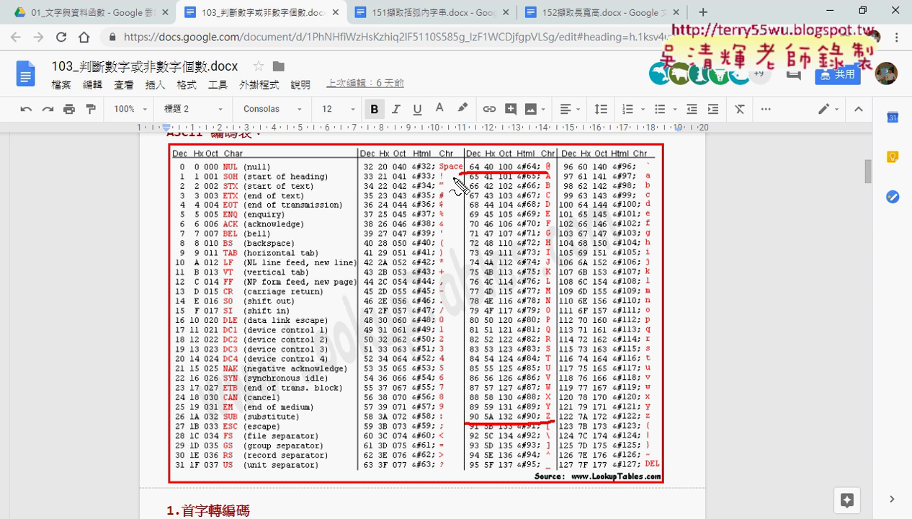
{"action": "left_click_drag", "start_coordinate": [447, 421], "coordinate": [449, 327]}
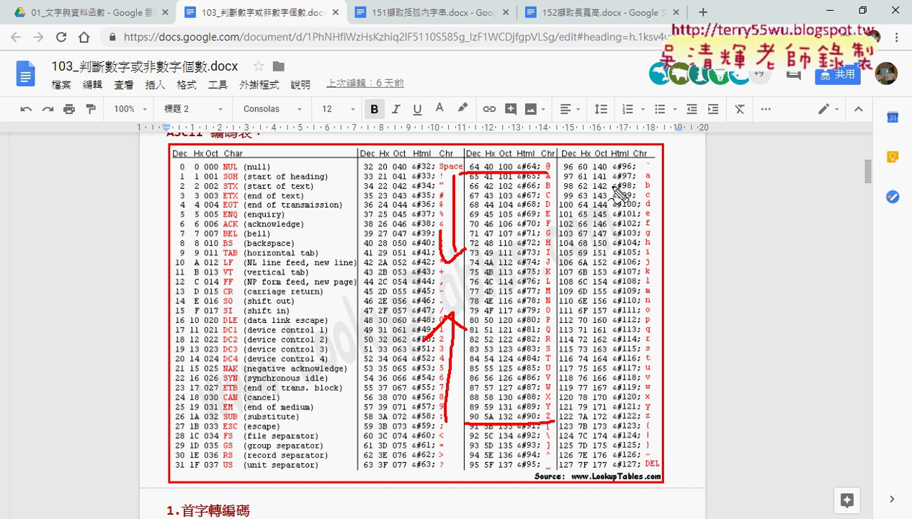
- Mark the lowercase range from code 96 to 122, then clear the marks
{"action": "left_click_drag", "start_coordinate": [569, 167], "coordinate": [663, 163]}
{"action": "left_click_drag", "start_coordinate": [576, 420], "coordinate": [645, 416]}
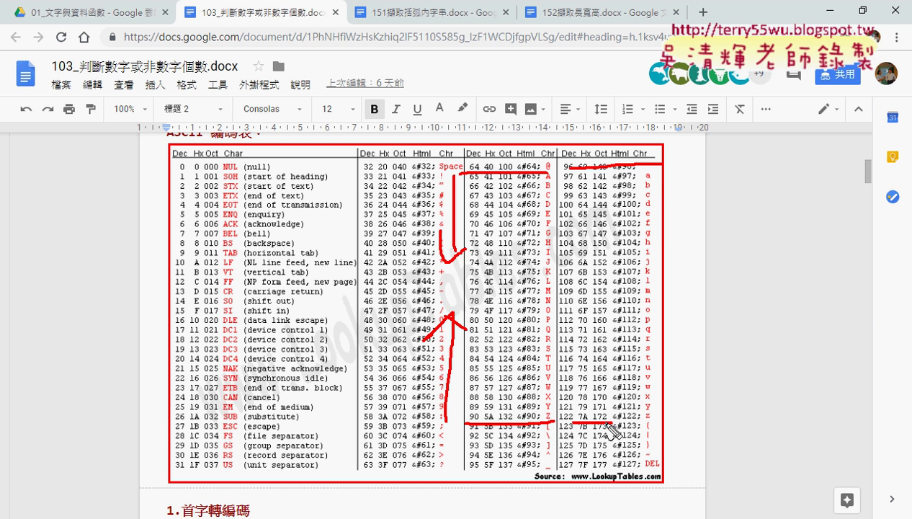
{"action": "left_click_drag", "start_coordinate": [663, 173], "coordinate": [694, 240]}
{"action": "mouse_move", "coordinate": [670, 409]}
{"action": "left_mouse_down"}
{"action": "mouse_move", "coordinate": [677, 292]}
{"action": "mouse_move", "coordinate": [713, 321]}
{"action": "left_mouse_up"}
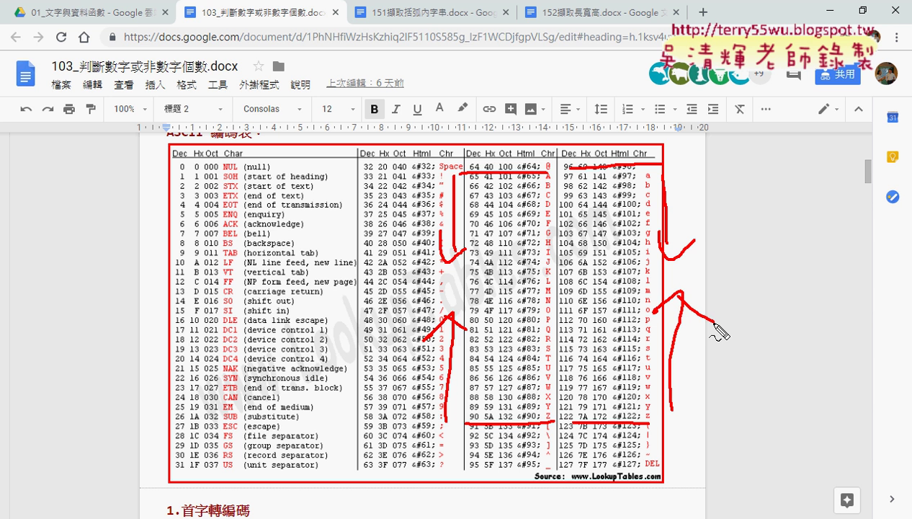
{"action": "key", "text": "Escape"}
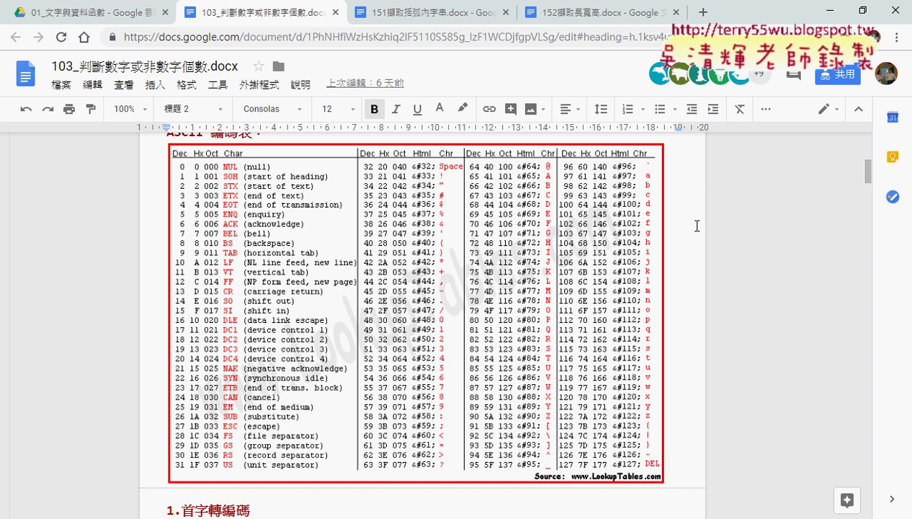
{"action": "left_click_drag", "start_coordinate": [281, 77], "coordinate": [257, 106]}
{"action": "left_click_drag", "start_coordinate": [395, 114], "coordinate": [424, 108]}
{"action": "mouse_move", "coordinate": [313, 116]}
{"action": "left_mouse_down"}
{"action": "mouse_move", "coordinate": [358, 108]}
{"action": "mouse_move", "coordinate": [370, 78]}
{"action": "left_mouse_up"}
{"action": "mouse_move", "coordinate": [441, 98]}
{"action": "left_mouse_down"}
{"action": "mouse_move", "coordinate": [467, 104]}
{"action": "mouse_move", "coordinate": [490, 125]}
{"action": "left_mouse_up"}
{"action": "mouse_move", "coordinate": [564, 93]}
{"action": "left_mouse_down"}
{"action": "mouse_move", "coordinate": [571, 106]}
{"action": "mouse_move", "coordinate": [577, 97]}
{"action": "mouse_move", "coordinate": [595, 107]}
{"action": "left_mouse_up"}
{"action": "mouse_move", "coordinate": [610, 94]}
{"action": "left_mouse_down"}
{"action": "mouse_move", "coordinate": [612, 75]}
{"action": "mouse_move", "coordinate": [614, 107]}
{"action": "left_mouse_up"}
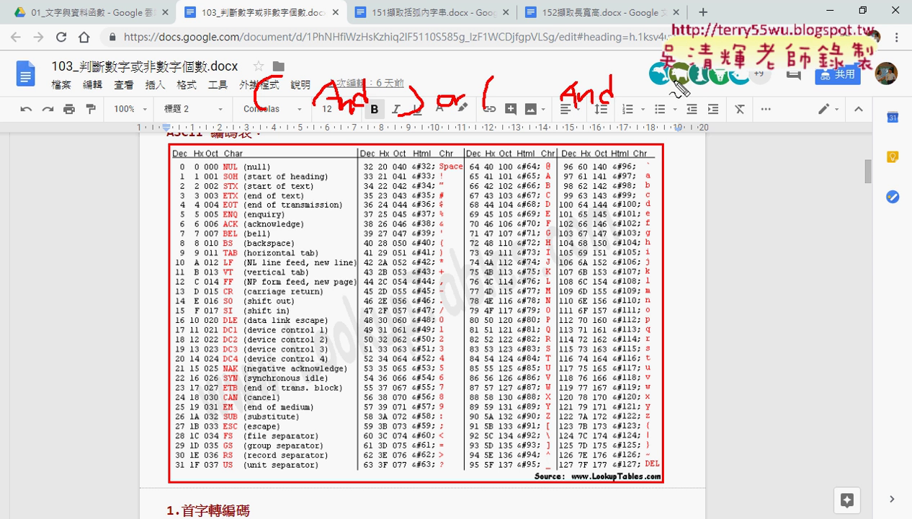
{"action": "left_click_drag", "start_coordinate": [678, 79], "coordinate": [652, 120]}
{"action": "left_click_drag", "start_coordinate": [410, 129], "coordinate": [296, 126]}
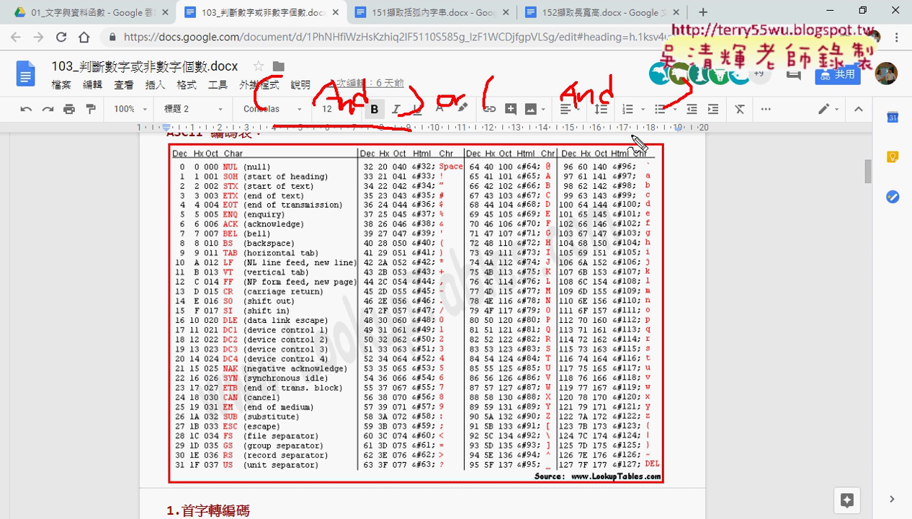
{"action": "left_click_drag", "start_coordinate": [661, 121], "coordinate": [539, 132]}
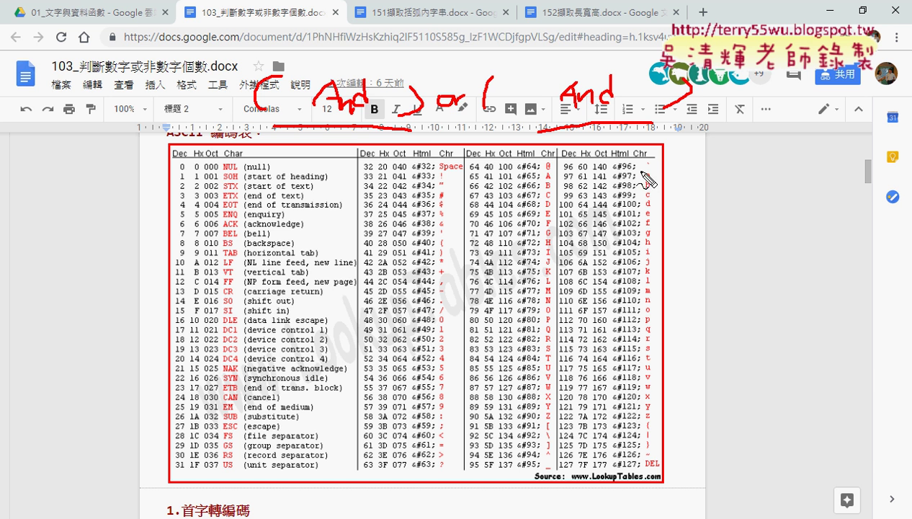
{"action": "left_click_drag", "start_coordinate": [639, 178], "coordinate": [657, 168]}
{"action": "left_click_drag", "start_coordinate": [641, 422], "coordinate": [657, 418]}
{"action": "left_click_drag", "start_coordinate": [625, 150], "coordinate": [556, 176]}
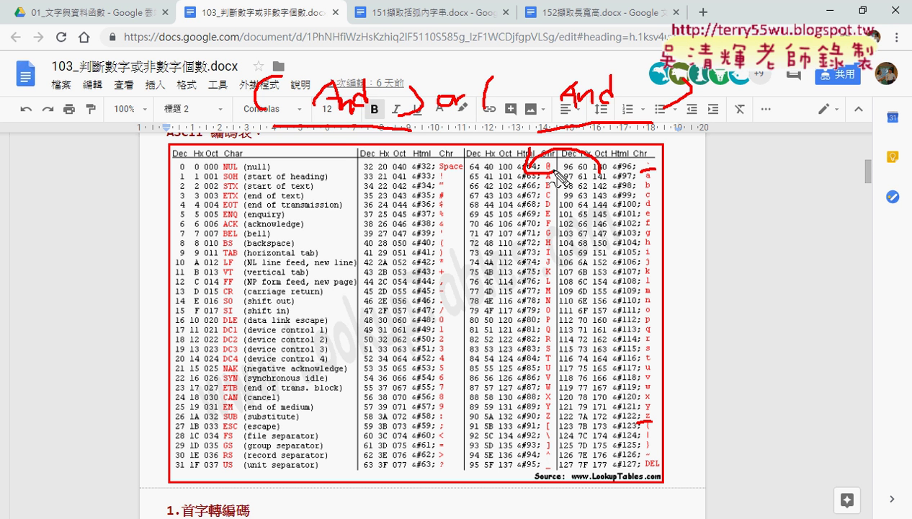
{"action": "key", "text": "Escape"}
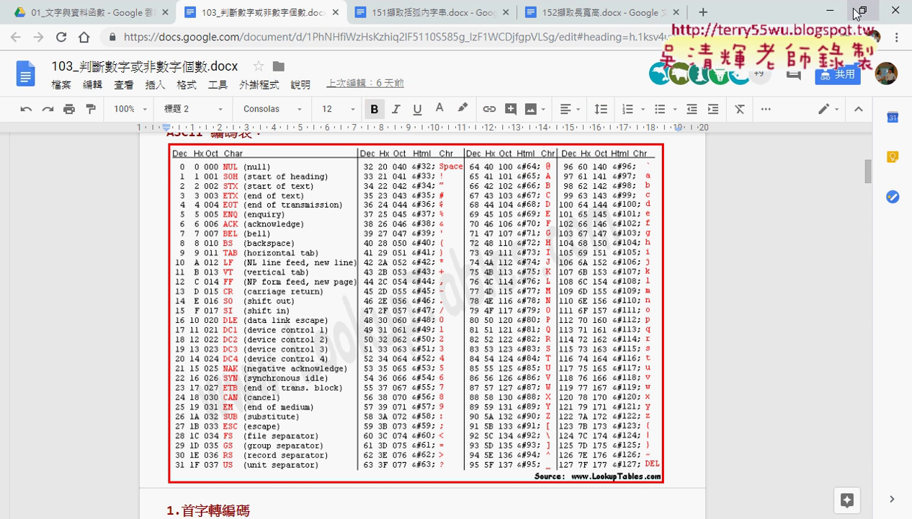
- Back in the VBA editor, put the caret before Mid(Cells(i, "A"), j, 1) in the first Asc test
{"action": "left_click", "coordinate": [858, 13]}
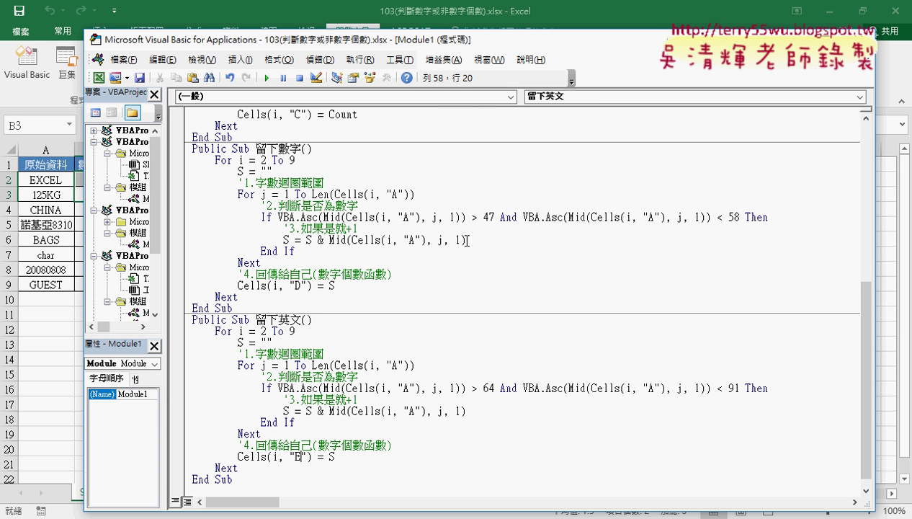
{"action": "scroll", "coordinate": [463, 241], "scroll_direction": "down", "scroll_amount": 1}
{"action": "left_click_drag", "start_coordinate": [460, 377], "coordinate": [325, 377]}
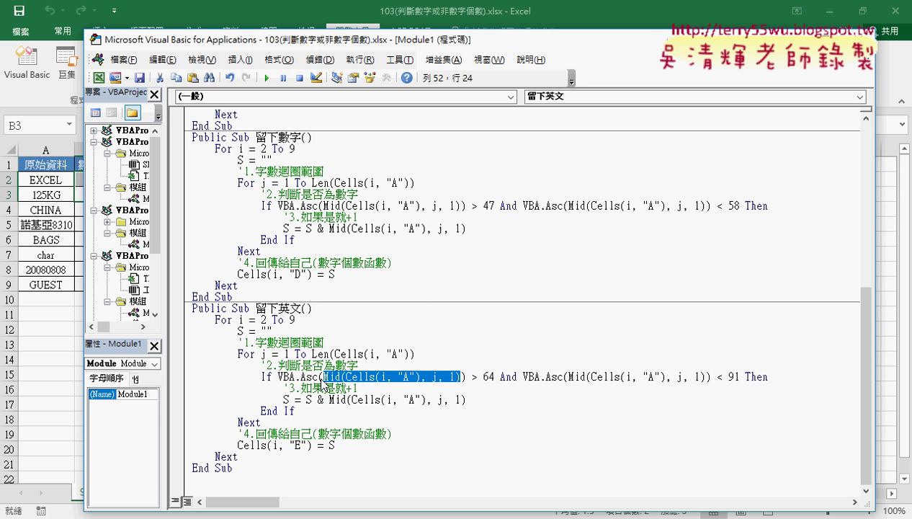
{"action": "left_click", "coordinate": [322, 376]}
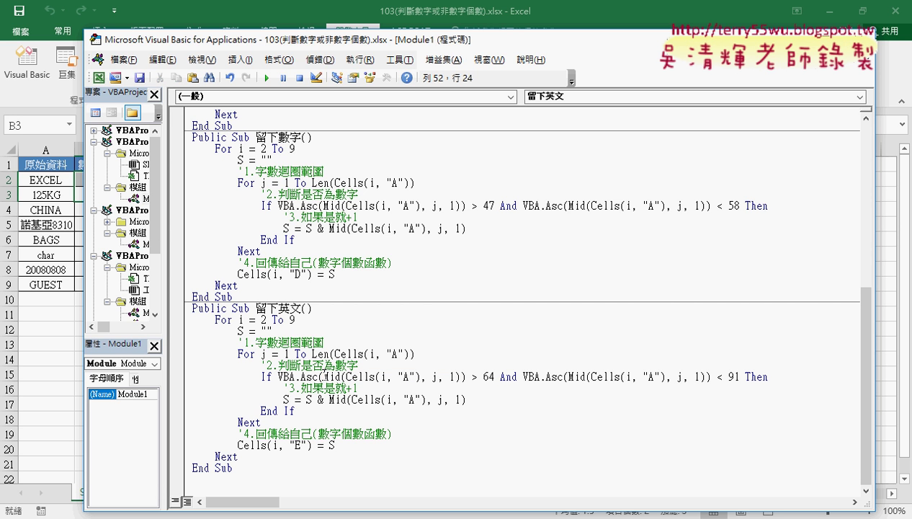
{"action": "left_click_drag", "start_coordinate": [324, 376], "coordinate": [461, 376]}
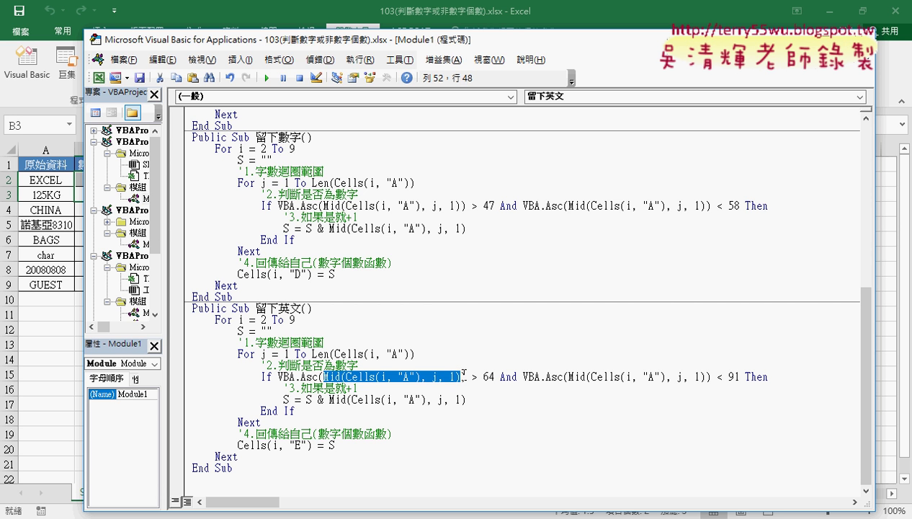
{"action": "left_click", "coordinate": [325, 376]}
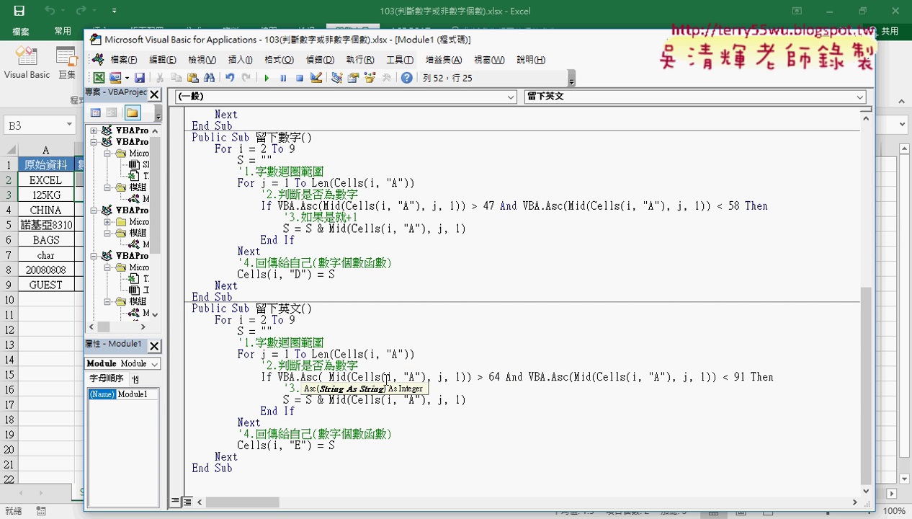
- Insert vba.UCase before the first Mid expression and open the UCase help page
{"action": "key", "text": "Left"}
{"action": "type", "text": "v"}
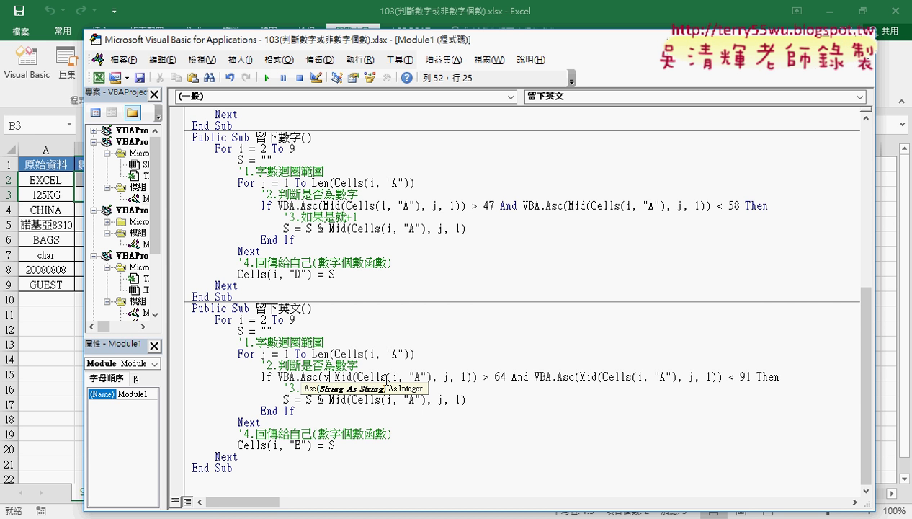
{"action": "type", "text": "ba"}
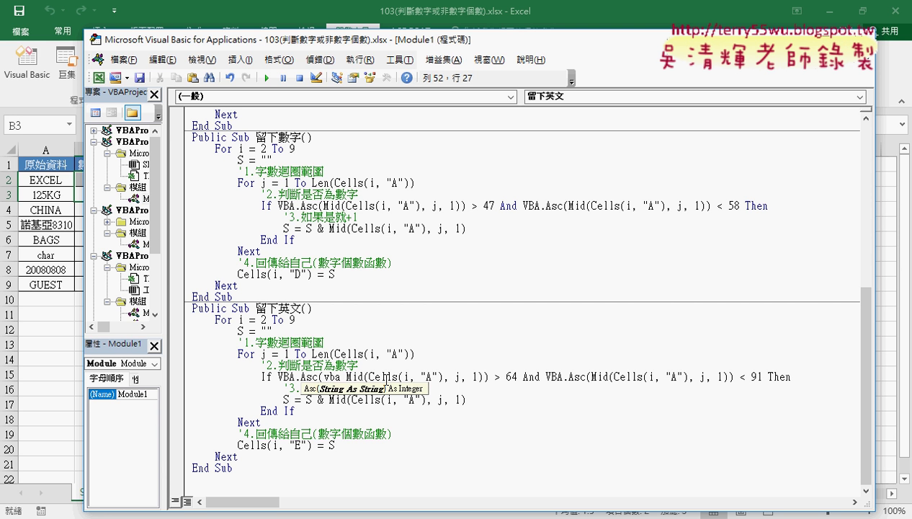
{"action": "type", "text": "."}
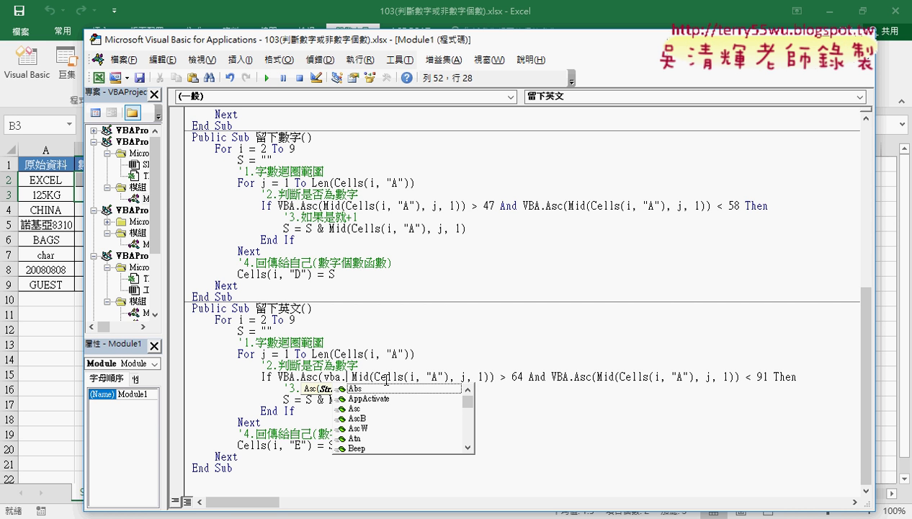
{"action": "type", "text": "u"}
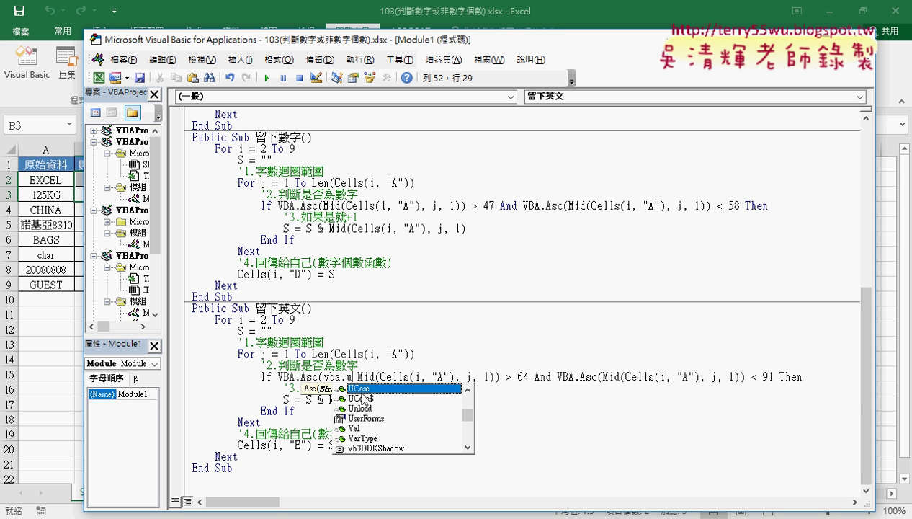
{"action": "key", "text": "Tab"}
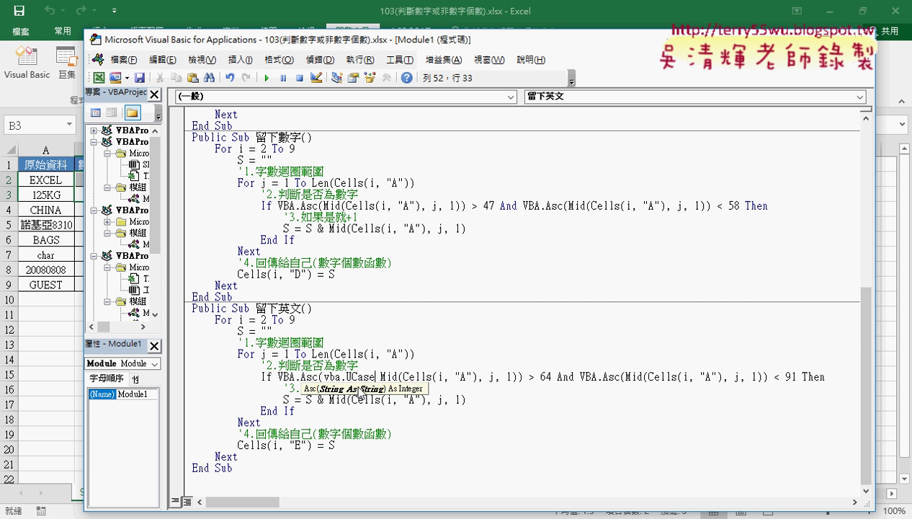
{"action": "key", "text": "Left"}
{"action": "key", "text": "Left"}
{"action": "key", "text": "F1"}
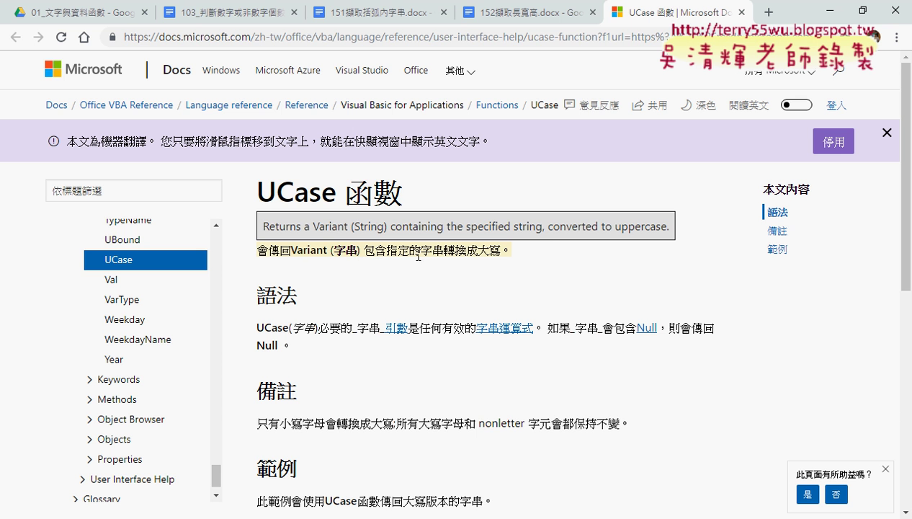
- Highlight the UCase description about converting to uppercase, then return to the VBA editor
{"action": "left_click_drag", "start_coordinate": [501, 250], "coordinate": [374, 253]}
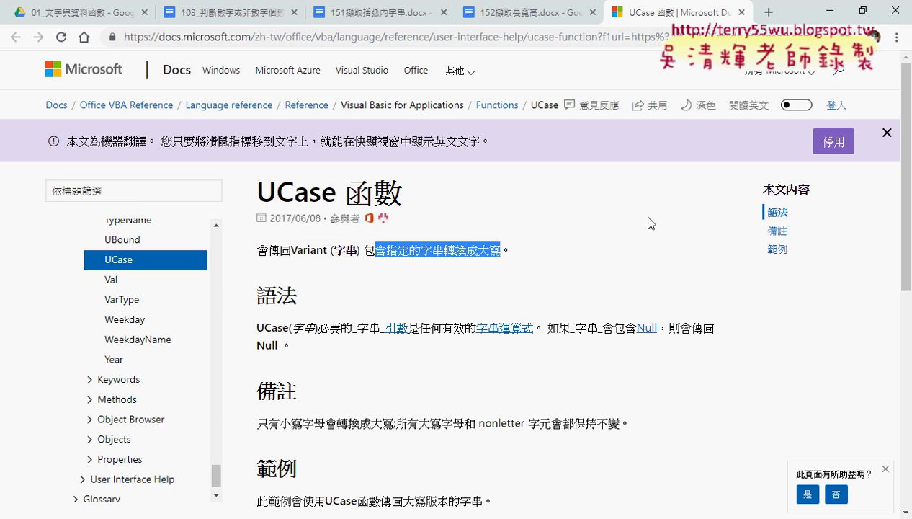
{"action": "left_click", "coordinate": [829, 10]}
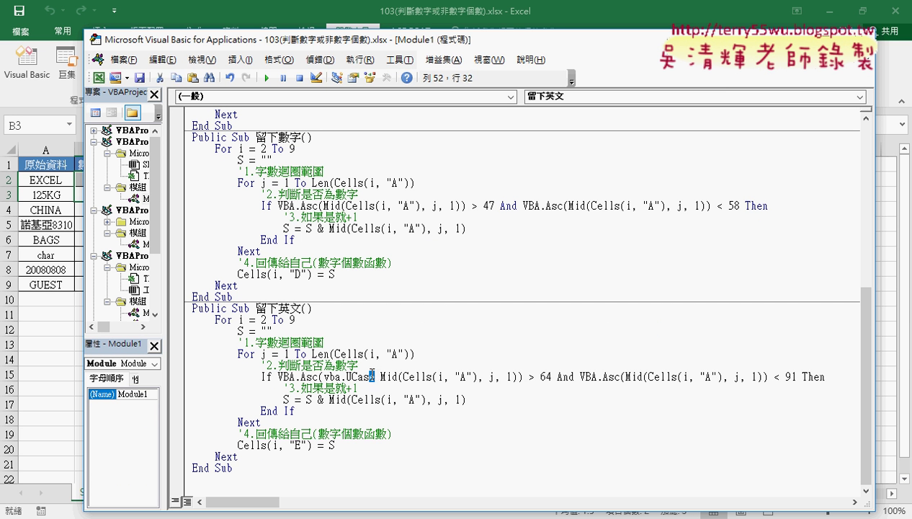
- Make the first test read VBA.UCase(Mid(Cells(i, "A"), j, 1)) by adding parentheses
{"action": "double_click", "coordinate": [374, 374]}
{"action": "left_click", "coordinate": [382, 377]}
{"action": "type", "text": "("}
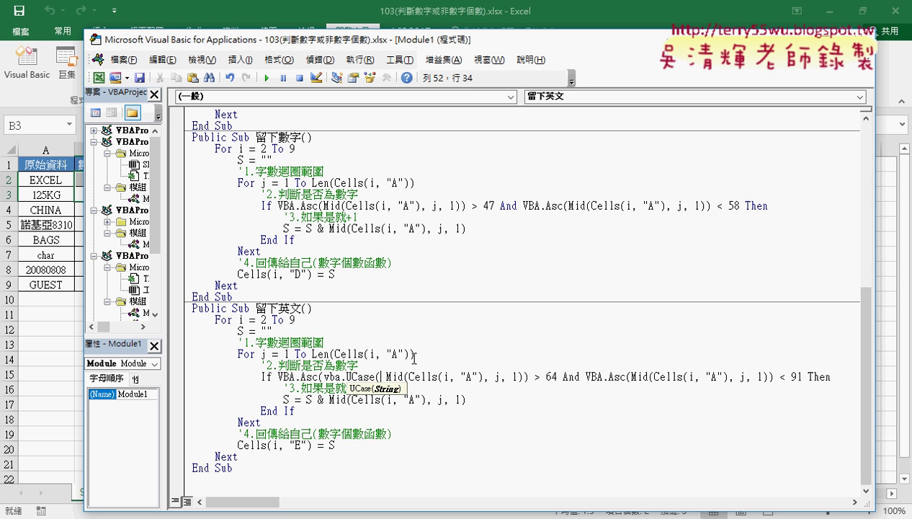
{"action": "double_click", "coordinate": [523, 376]}
{"action": "left_click", "coordinate": [524, 377]}
{"action": "type", "text": ")"}
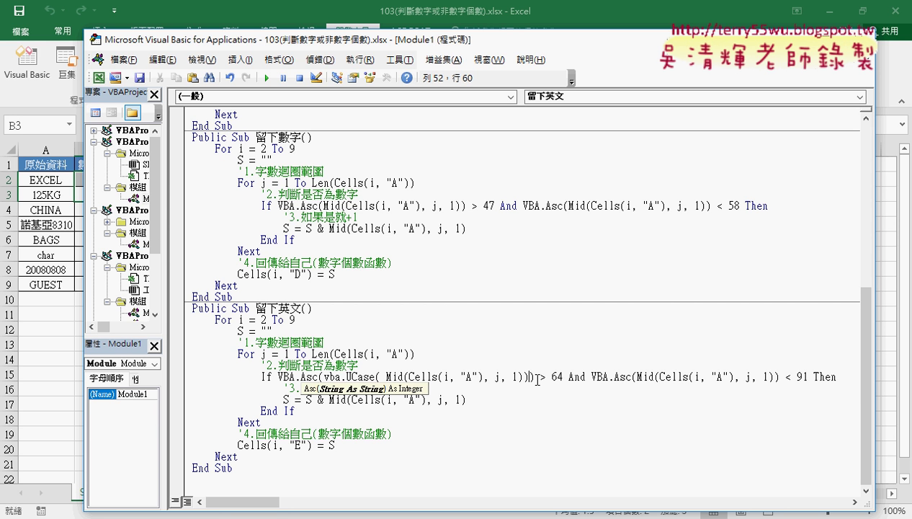
{"action": "key", "text": "Down"}
{"action": "key", "text": "Down"}
{"action": "key", "text": "Down"}
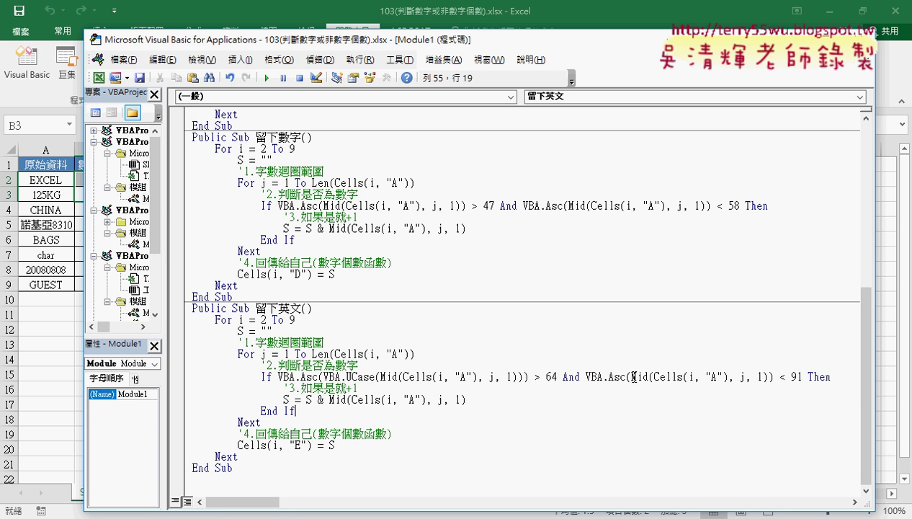
- Wrap the second Mid expression in vba.UCase( ... ) as well
{"action": "left_click", "coordinate": [632, 376]}
{"action": "type", "text": "vba"}
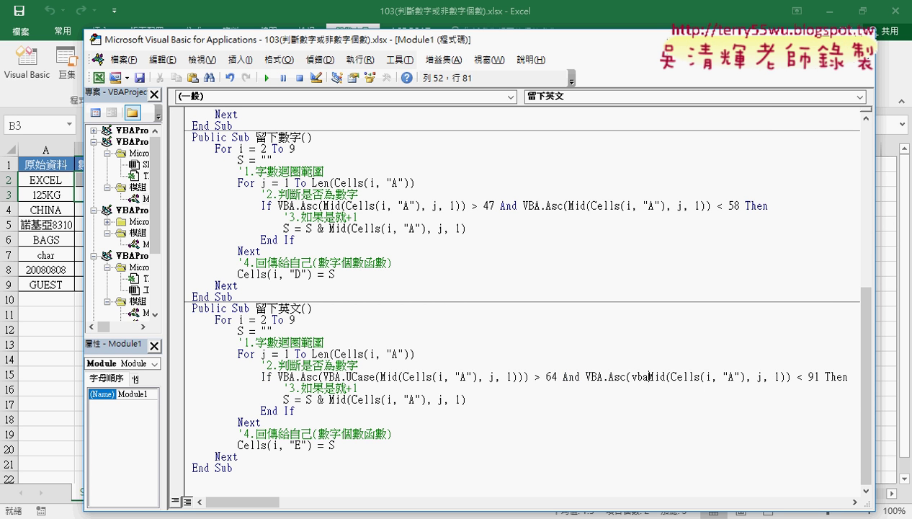
{"action": "type", "text": "."}
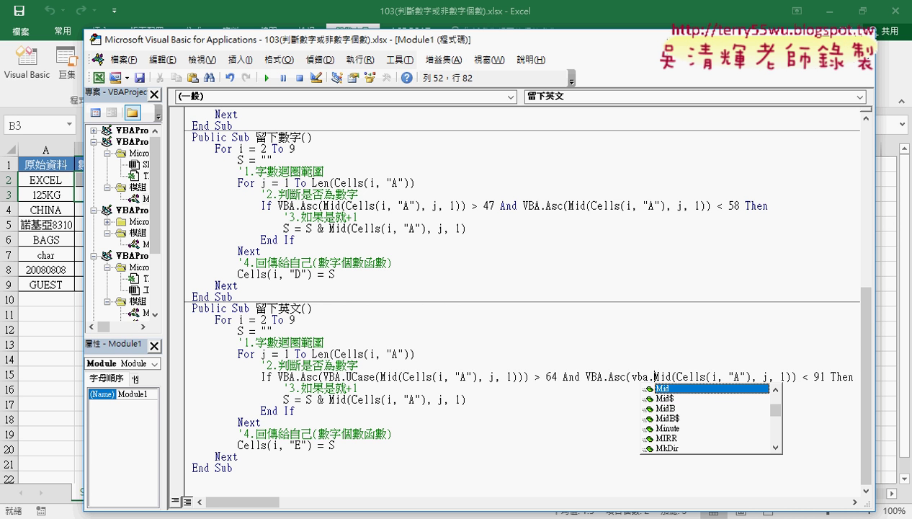
{"action": "key", "text": "BackSpace"}
{"action": "key", "text": "BackSpace"}
{"action": "key", "text": "BackSpace"}
{"action": "key", "text": "BackSpace"}
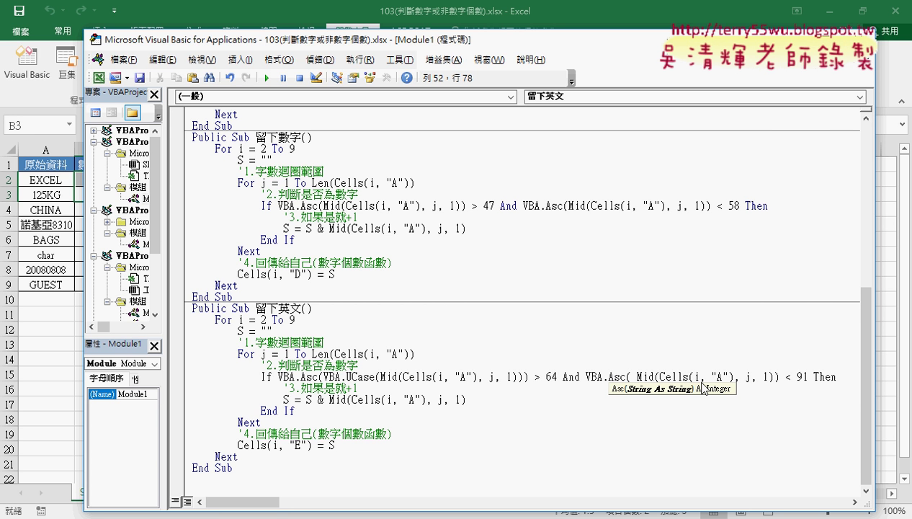
{"action": "type", "text": "vba"}
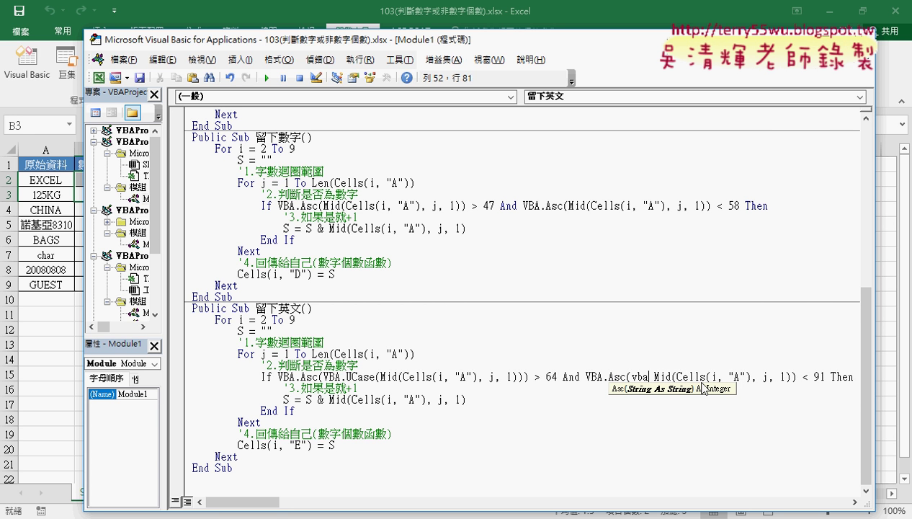
{"action": "type", "text": "."}
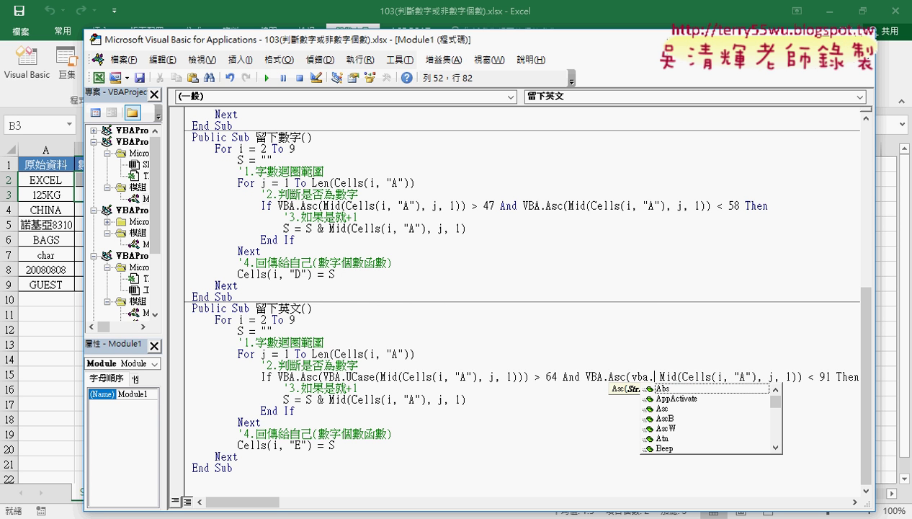
{"action": "type", "text": "uc"}
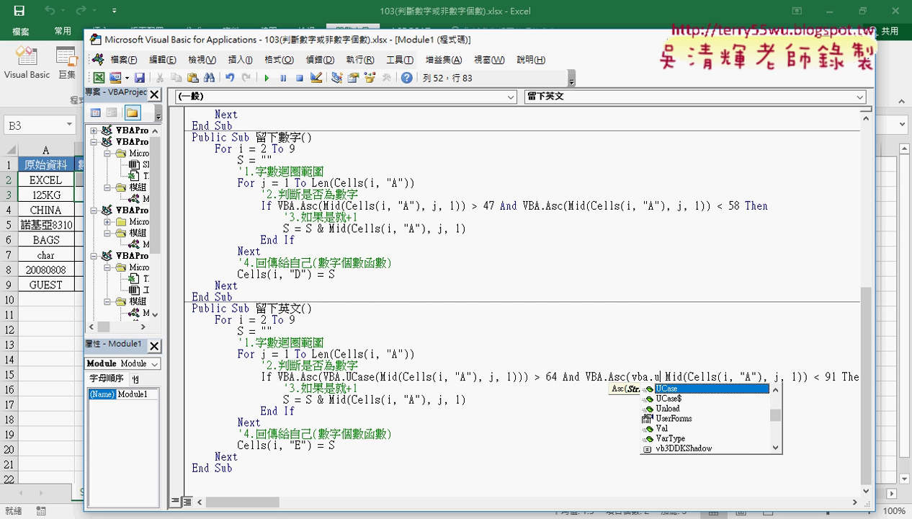
{"action": "key", "text": "space"}
{"action": "type", "text": "("}
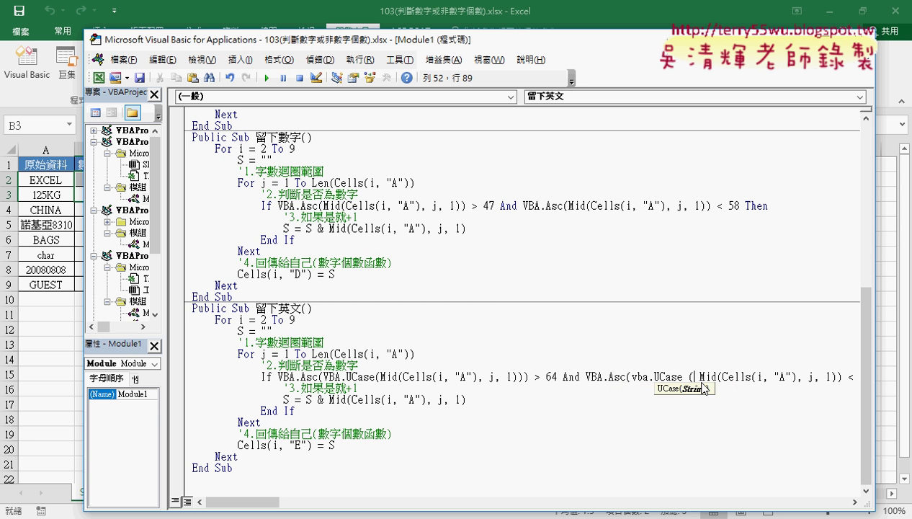
{"action": "left_click", "coordinate": [840, 377]}
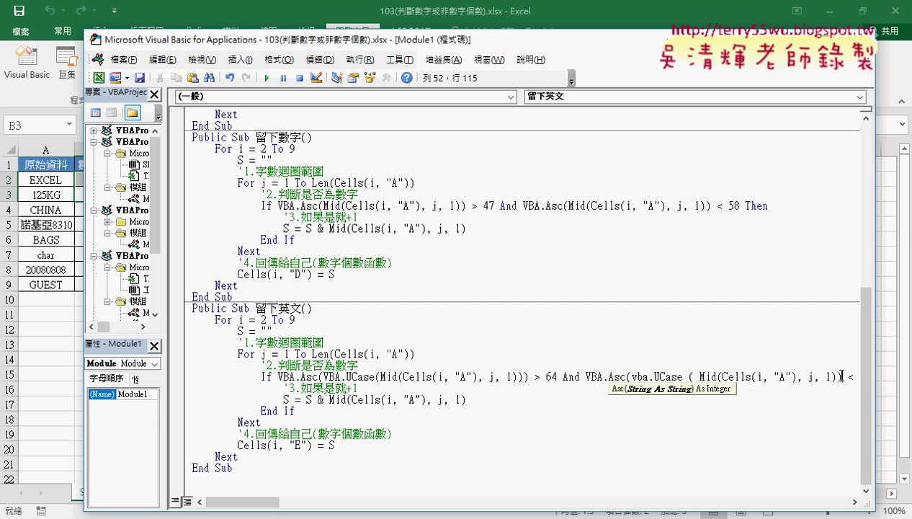
{"action": "type", "text": ")"}
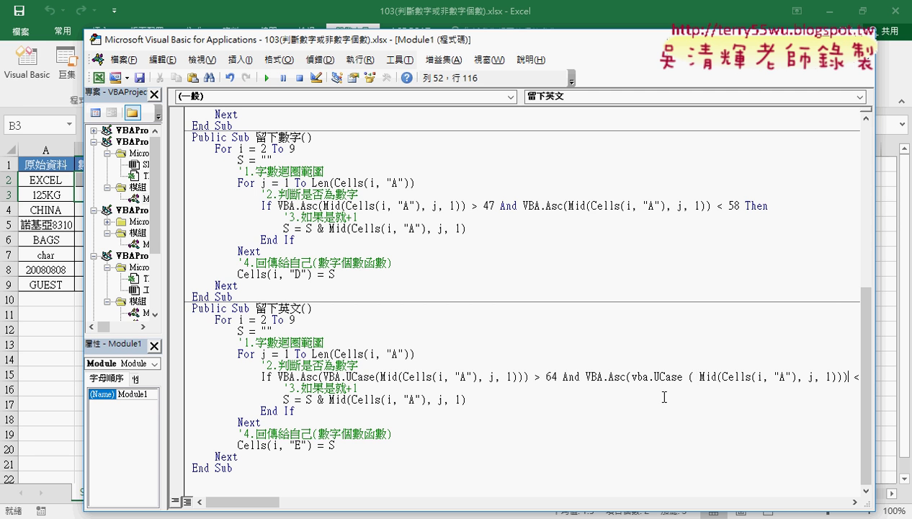
{"action": "left_click", "coordinate": [485, 400]}
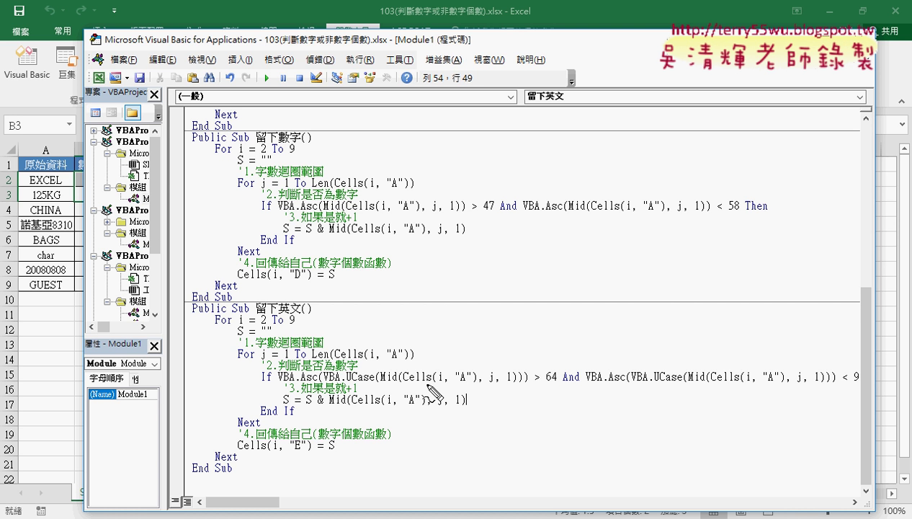
- Underline both UCase calls in the If line to point them out
{"action": "left_click_drag", "start_coordinate": [374, 382], "coordinate": [322, 384]}
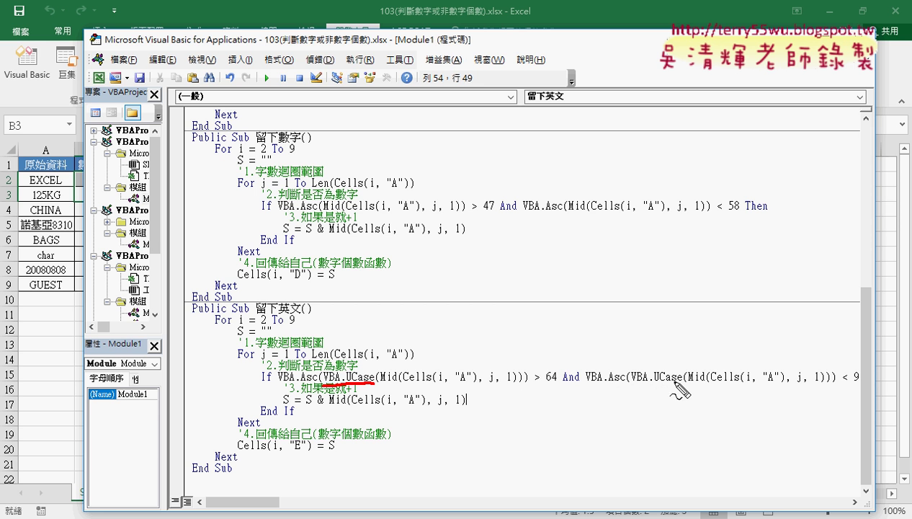
{"action": "left_click_drag", "start_coordinate": [681, 380], "coordinate": [648, 381]}
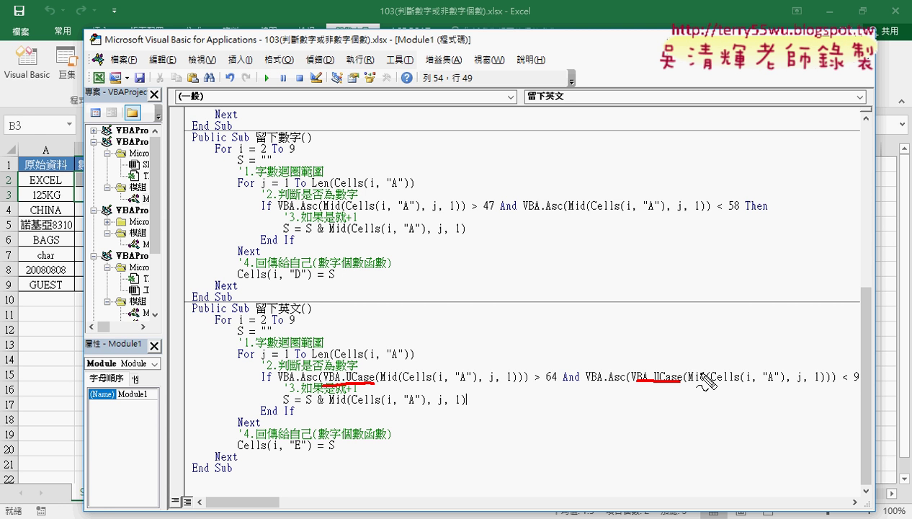
{"action": "key", "text": "Escape"}
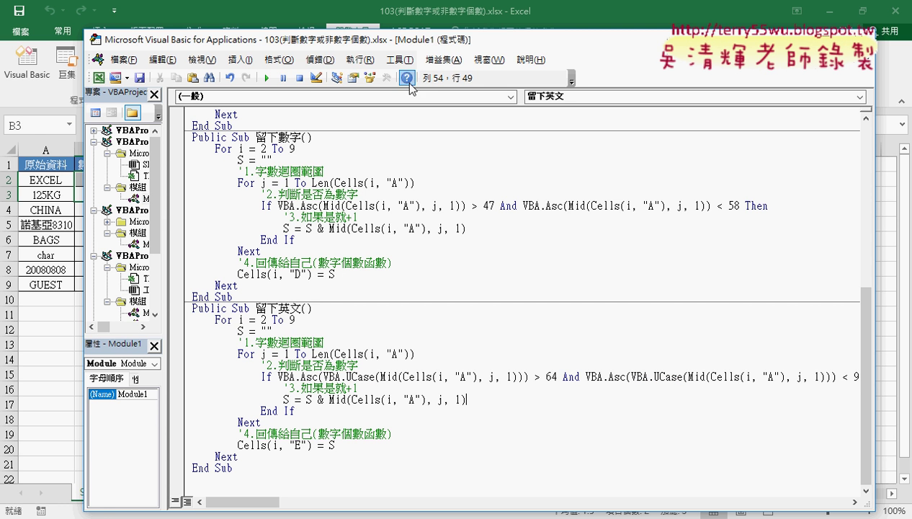
- Rerun 留下英文 so column E also keeps the lowercase char in row 7
{"action": "left_click_drag", "start_coordinate": [389, 40], "coordinate": [639, 35]}
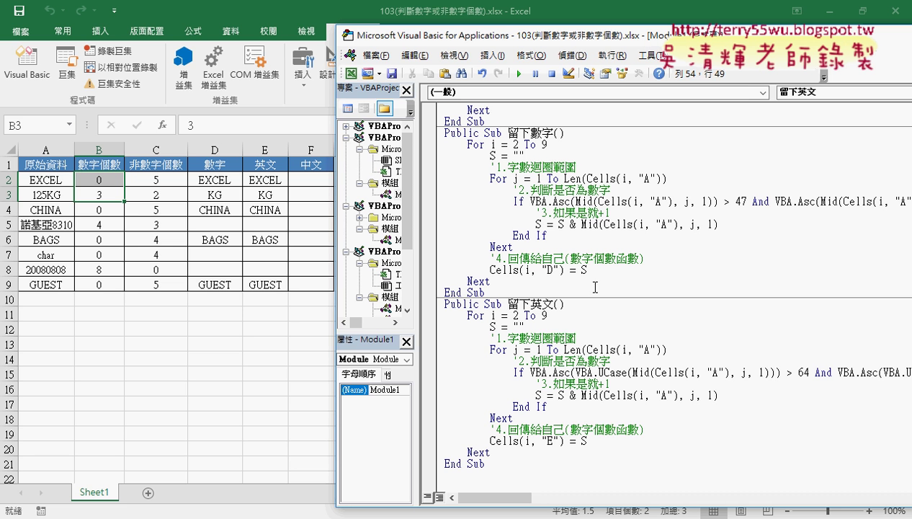
{"action": "left_click", "coordinate": [541, 213]}
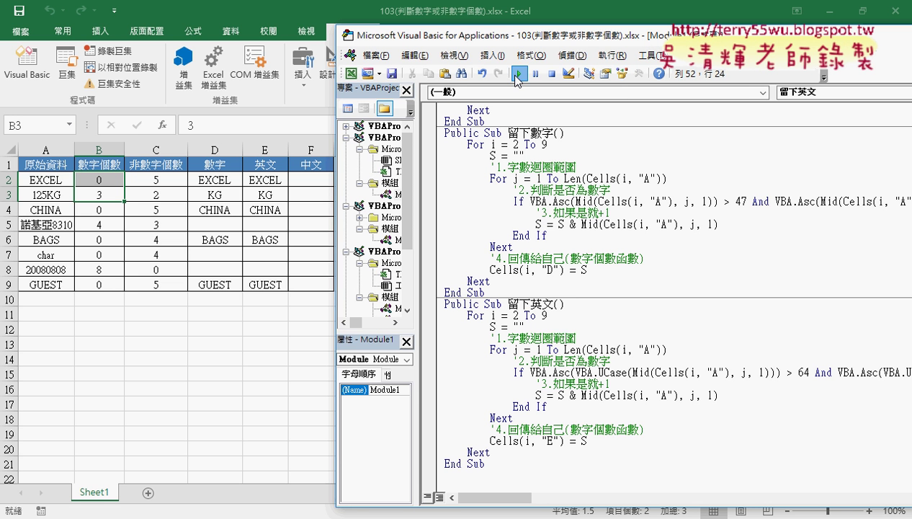
{"action": "left_click", "coordinate": [518, 75]}
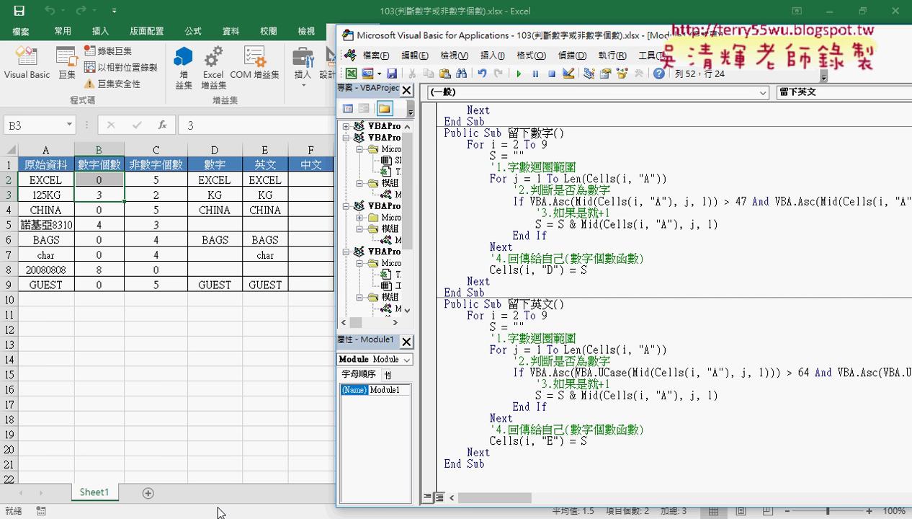
- Close the UCase reference page and switch to the 103_判斷數字或非數字個數.docx notes
{"action": "mouse_move", "coordinate": [219, 512]}
{"action": "left_click", "coordinate": [165, 476]}
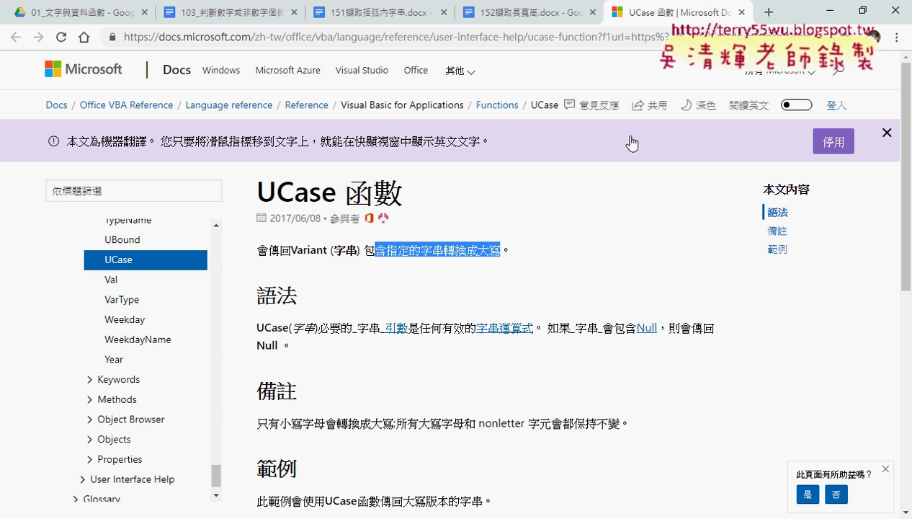
{"action": "left_click", "coordinate": [741, 12]}
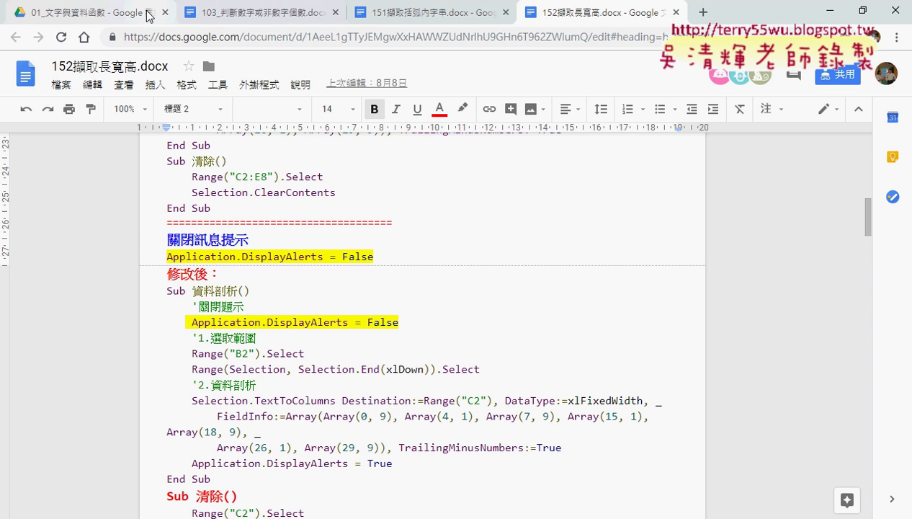
{"action": "left_click", "coordinate": [253, 12]}
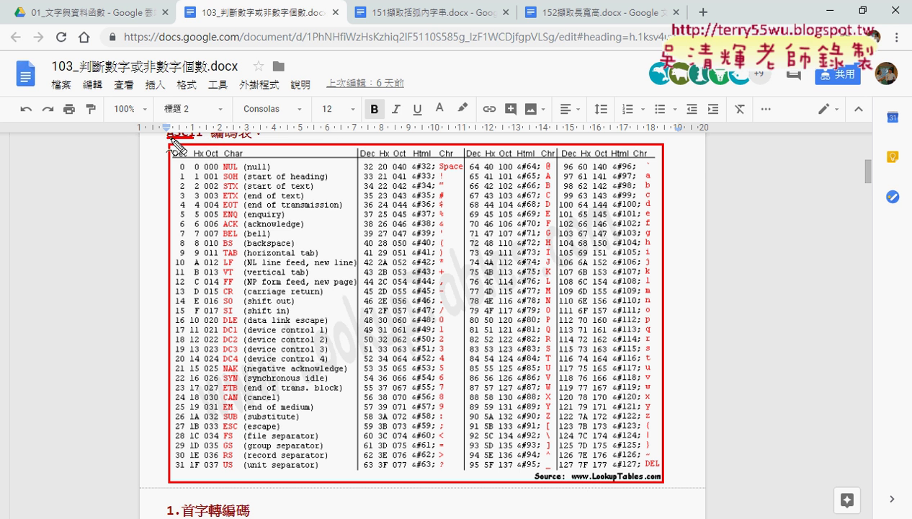
- Mark the ASCII code table from its start through code 127, then return to Excel
{"action": "left_click_drag", "start_coordinate": [174, 147], "coordinate": [162, 64]}
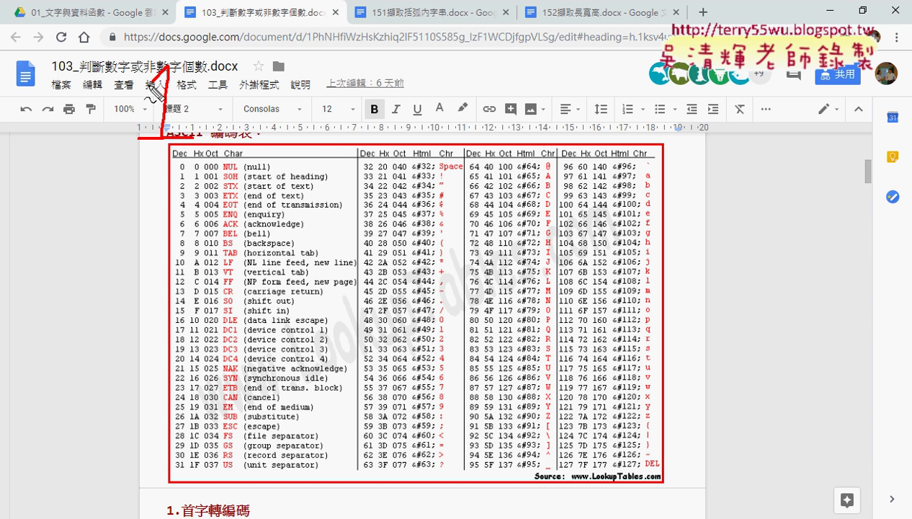
{"action": "mouse_move", "coordinate": [657, 465]}
{"action": "left_mouse_down"}
{"action": "mouse_move", "coordinate": [721, 464]}
{"action": "mouse_move", "coordinate": [722, 486]}
{"action": "left_mouse_up"}
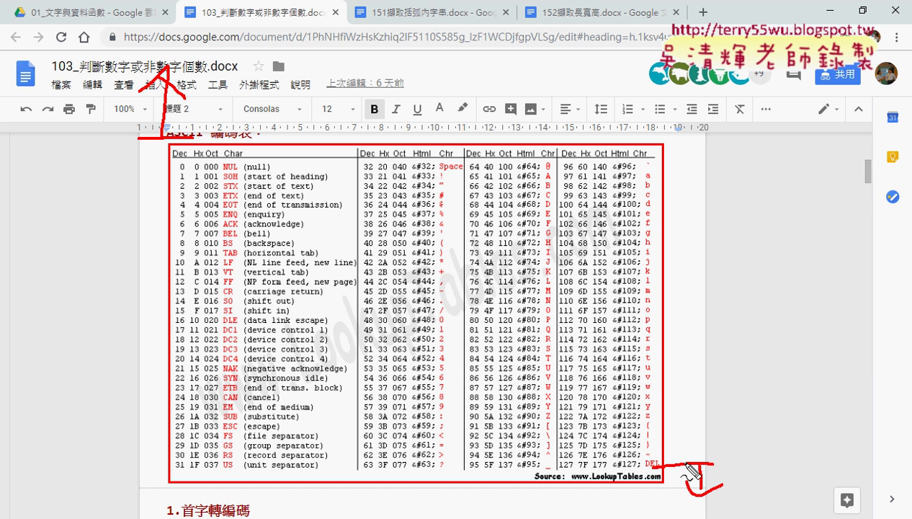
{"action": "key", "text": "Escape"}
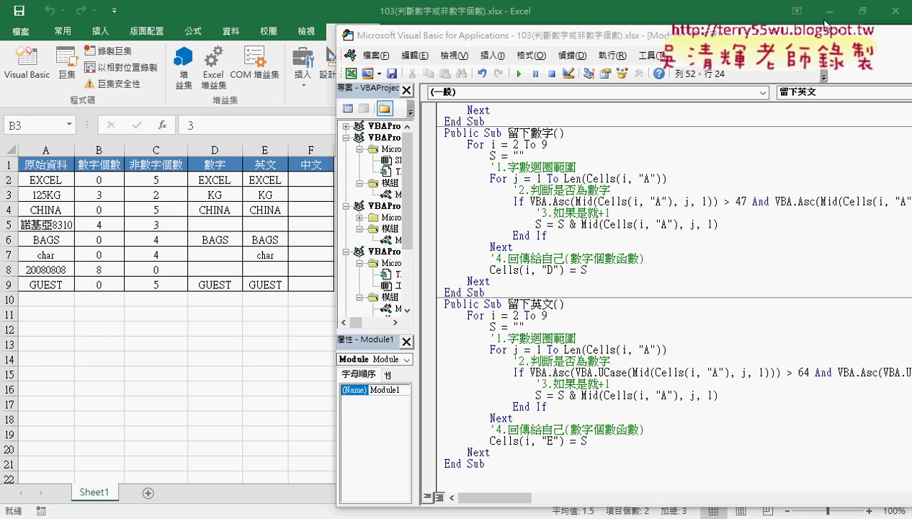
{"action": "left_click", "coordinate": [830, 11]}
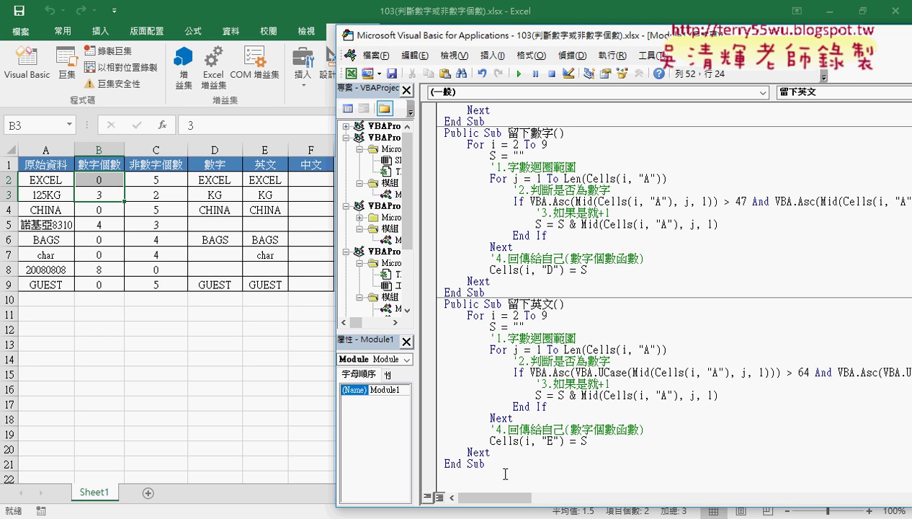
- Paste a duplicate of the 留下英文 macro below and rename it 留下中文
{"action": "left_click_drag", "start_coordinate": [496, 465], "coordinate": [431, 303]}
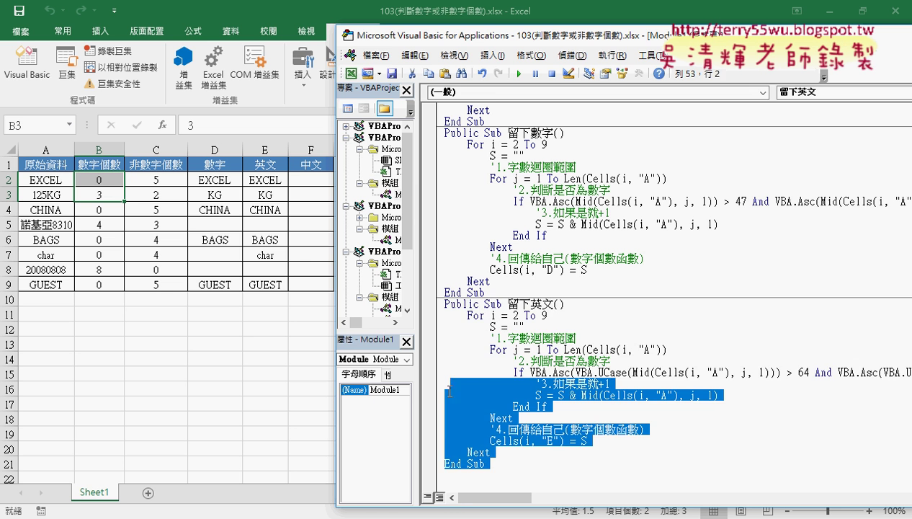
{"action": "left_click", "coordinate": [464, 477]}
{"action": "key", "text": "ctrl+v"}
{"action": "left_click", "coordinate": [545, 316]}
{"action": "left_click_drag", "start_coordinate": [531, 315], "coordinate": [543, 315]}
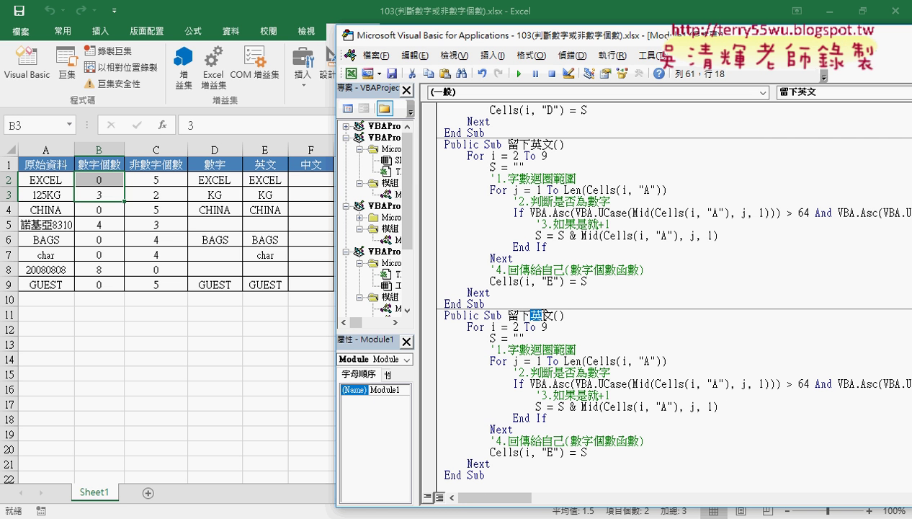
{"action": "key", "text": "BackSpace"}
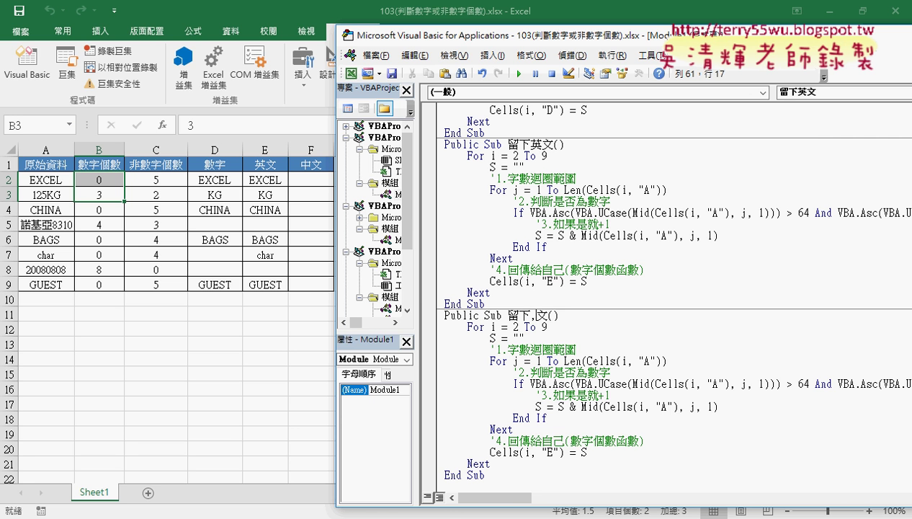
{"action": "type", "text": "中"}
{"action": "type", "text": "文"}
- Remove both VBA.UCase calls and the surplus parenthesis from the copy's If test
{"action": "left_click_drag", "start_coordinate": [633, 384], "coordinate": [575, 384]}
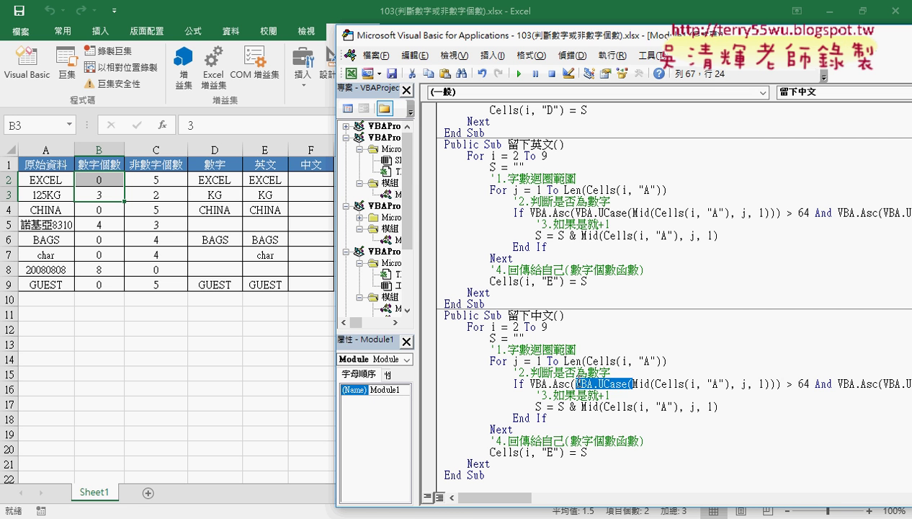
{"action": "key", "text": "Delete"}
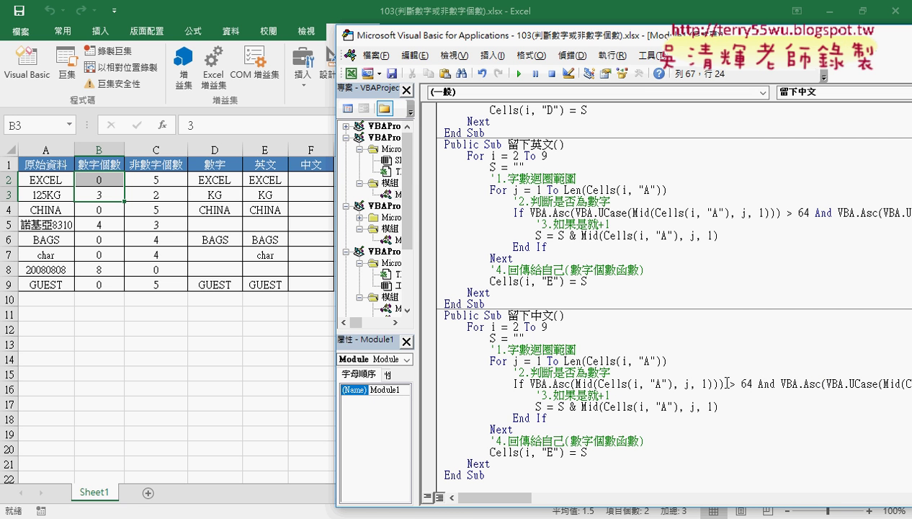
{"action": "left_click", "coordinate": [724, 384]}
{"action": "key", "text": "BackSpace"}
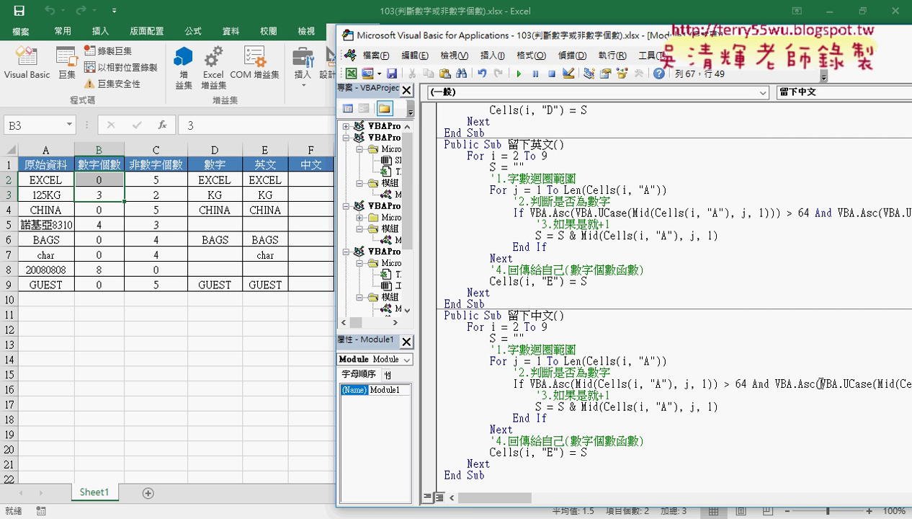
{"action": "left_click_drag", "start_coordinate": [821, 383], "coordinate": [879, 383]}
{"action": "key", "text": "Delete"}
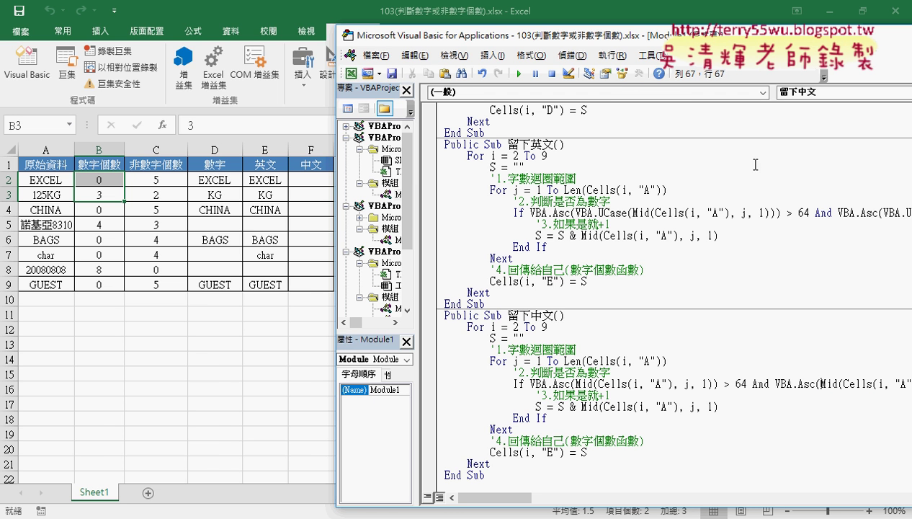
{"action": "left_click_drag", "start_coordinate": [620, 36], "coordinate": [403, 36]}
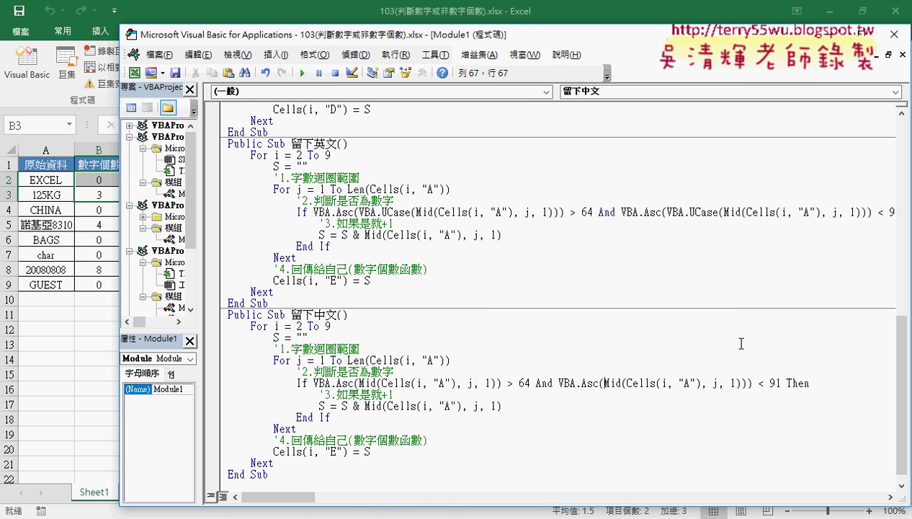
- Rewrite the 留下中文 If test from '> 64 And < 91' to '< 0 Or > 127'
{"action": "left_click", "coordinate": [751, 383]}
{"action": "key", "text": "BackSpace"}
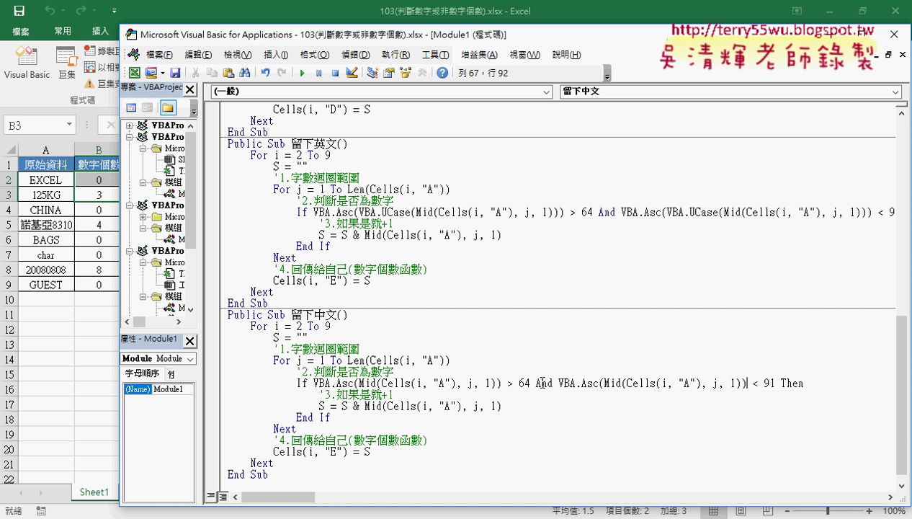
{"action": "left_click_drag", "start_coordinate": [532, 383], "coordinate": [511, 384]}
{"action": "type", "text": "<0"}
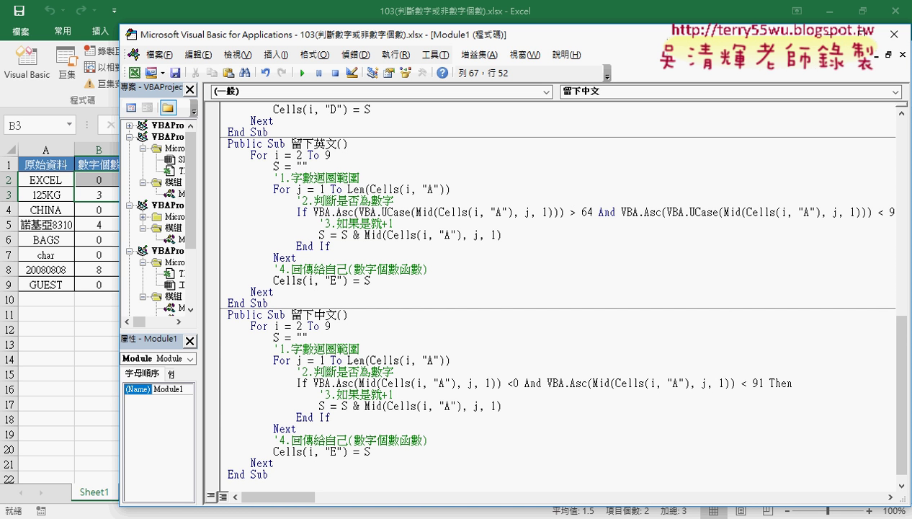
{"action": "key", "text": "Right"}
{"action": "key", "text": "Delete"}
{"action": "key", "text": "Delete"}
{"action": "key", "text": "Delete"}
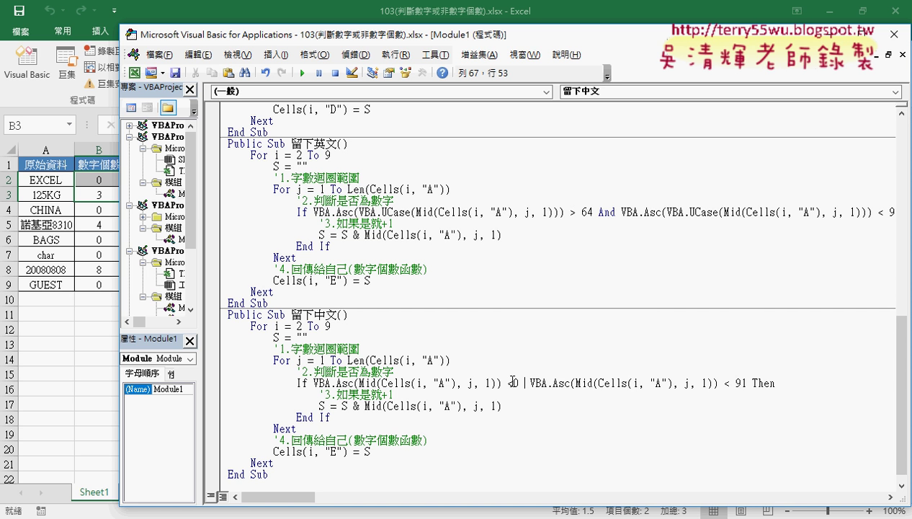
{"action": "type", "text": "or"}
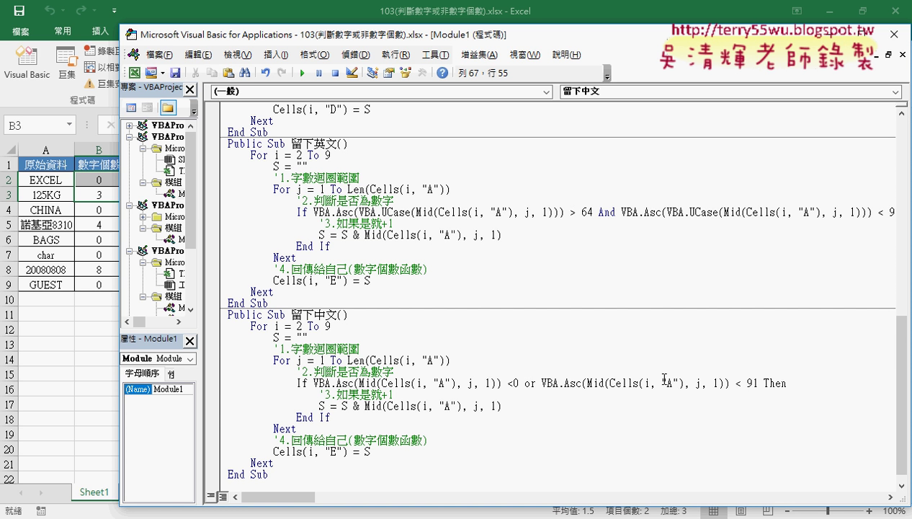
{"action": "left_click_drag", "start_coordinate": [735, 383], "coordinate": [759, 382]}
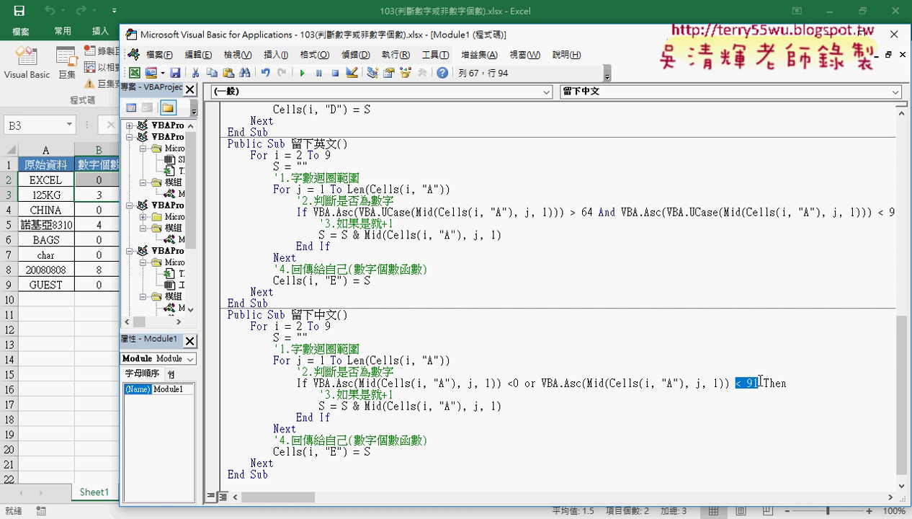
{"action": "type", "text": ">127"}
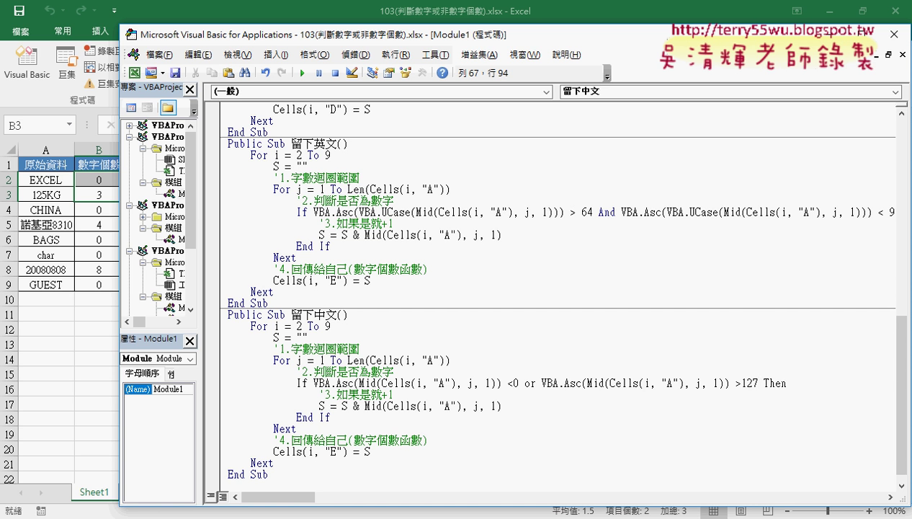
{"action": "key", "text": "Down"}
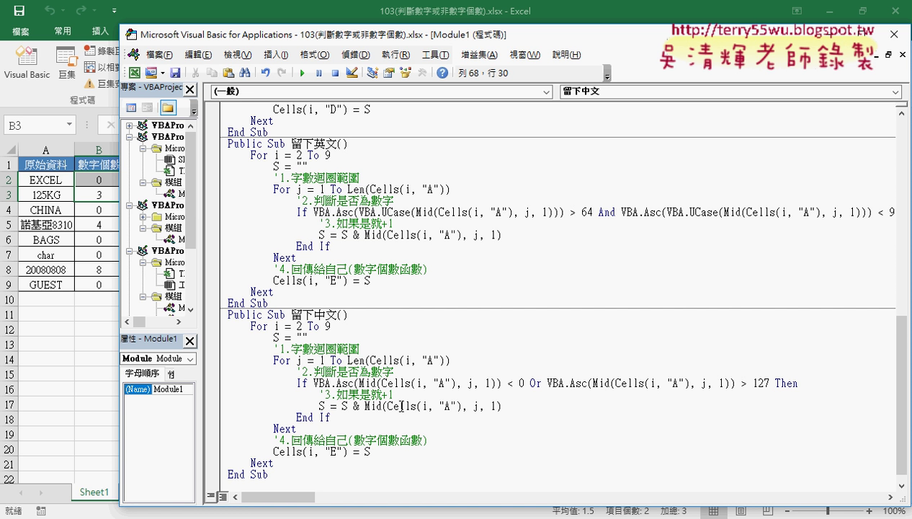
{"action": "left_click_drag", "start_coordinate": [431, 41], "coordinate": [647, 33]}
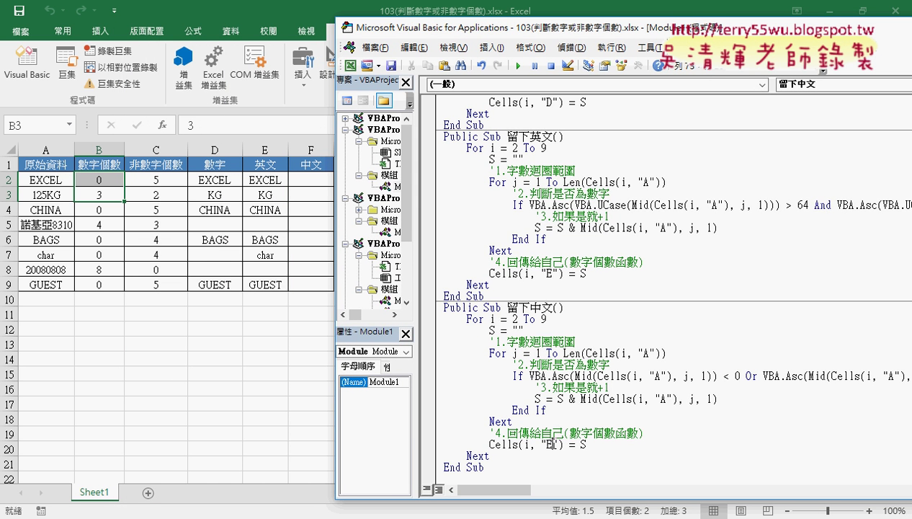
- Change 留下中文's output from Cells(i, "E") to column F and run it, giving 諾基亞 in F5
{"action": "double_click", "coordinate": [549, 445]}
{"action": "type", "text": "F"}
{"action": "left_click", "coordinate": [584, 404]}
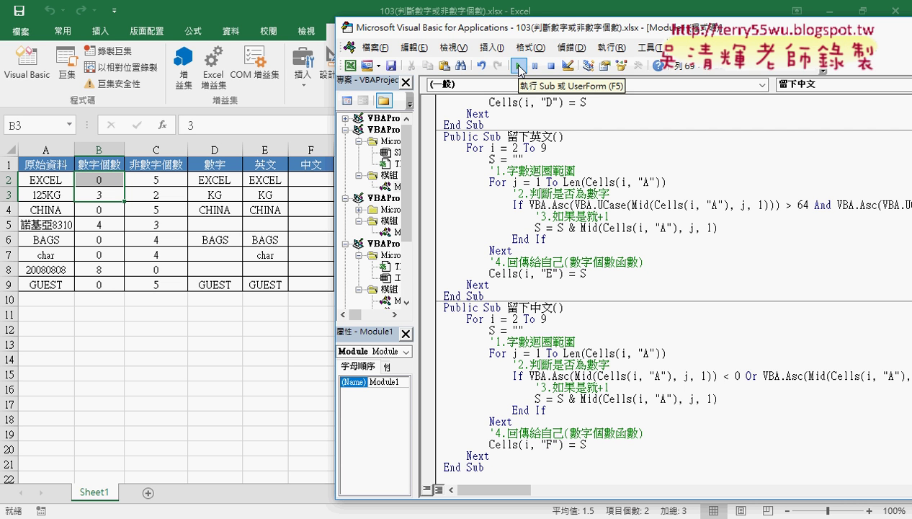
{"action": "left_click", "coordinate": [520, 68]}
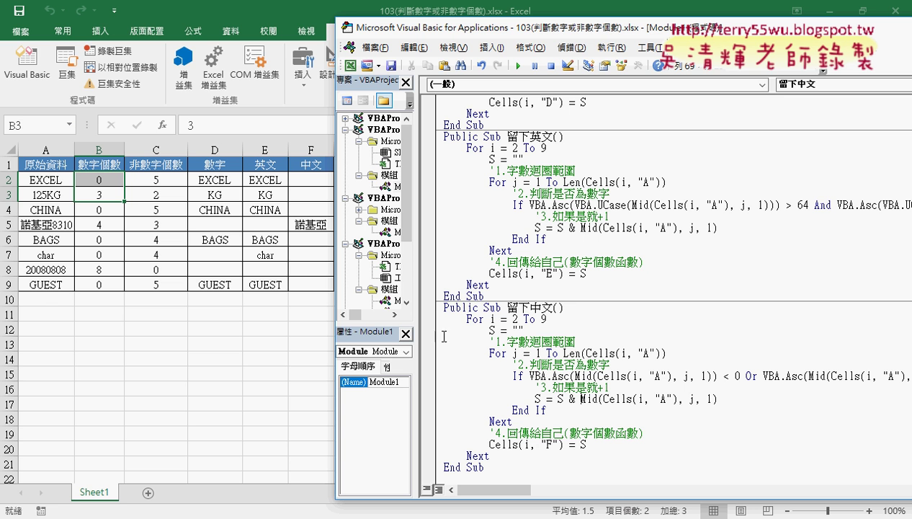
{"action": "left_click", "coordinate": [542, 358]}
{"action": "scroll", "coordinate": [559, 353], "scroll_direction": "down", "scroll_amount": 1}
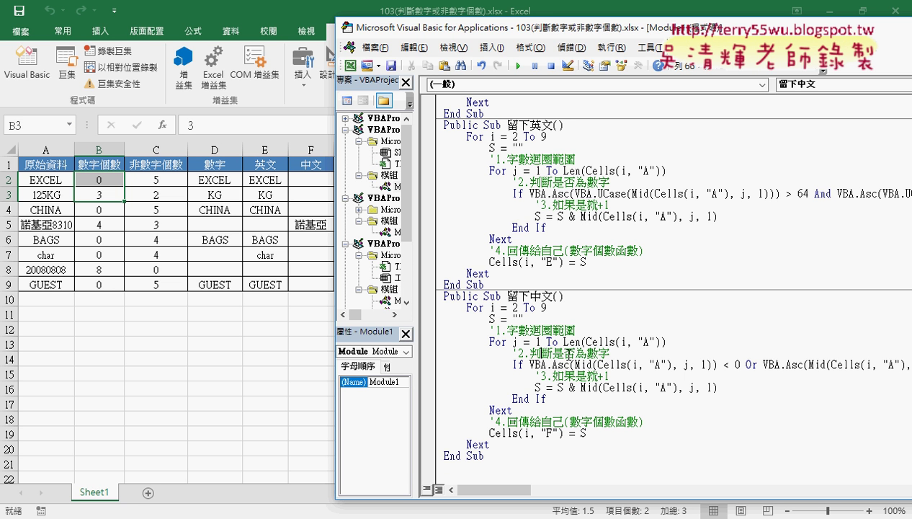